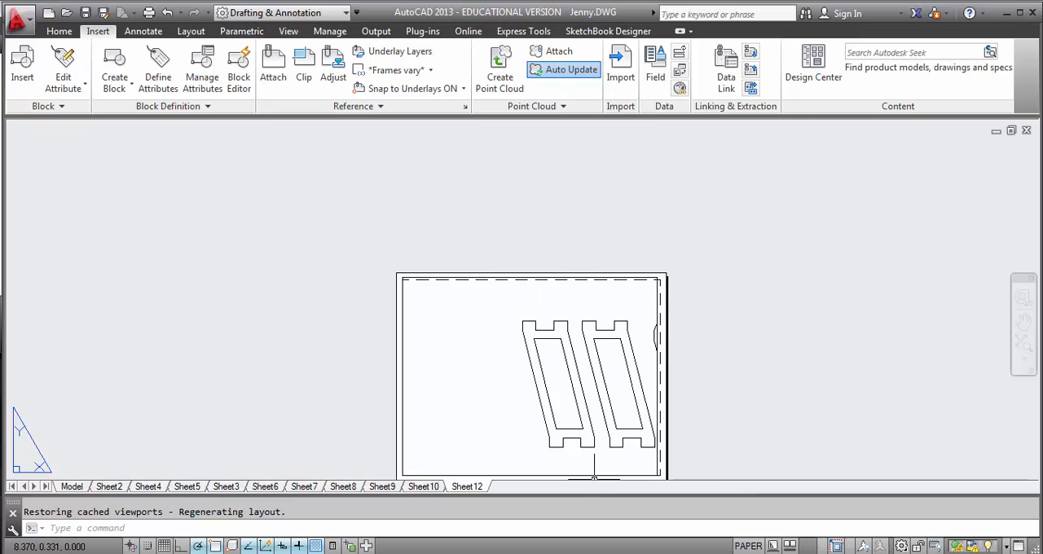
scroll(330, 303, up, 2)
scroll(361, 396, down, 5)
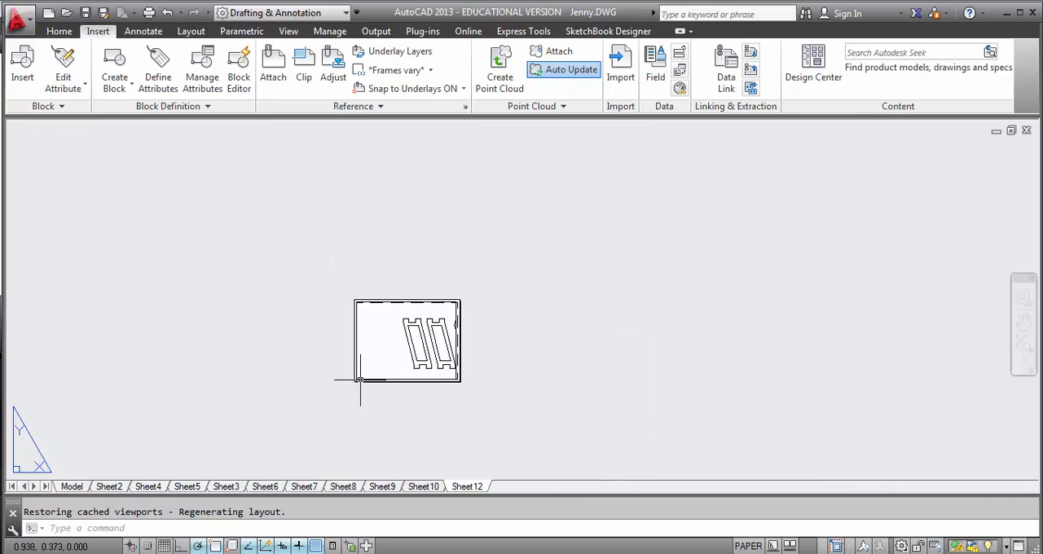
scroll(298, 285, up, 3)
scroll(289, 136, up, 2)
scroll(332, 213, down, 2)
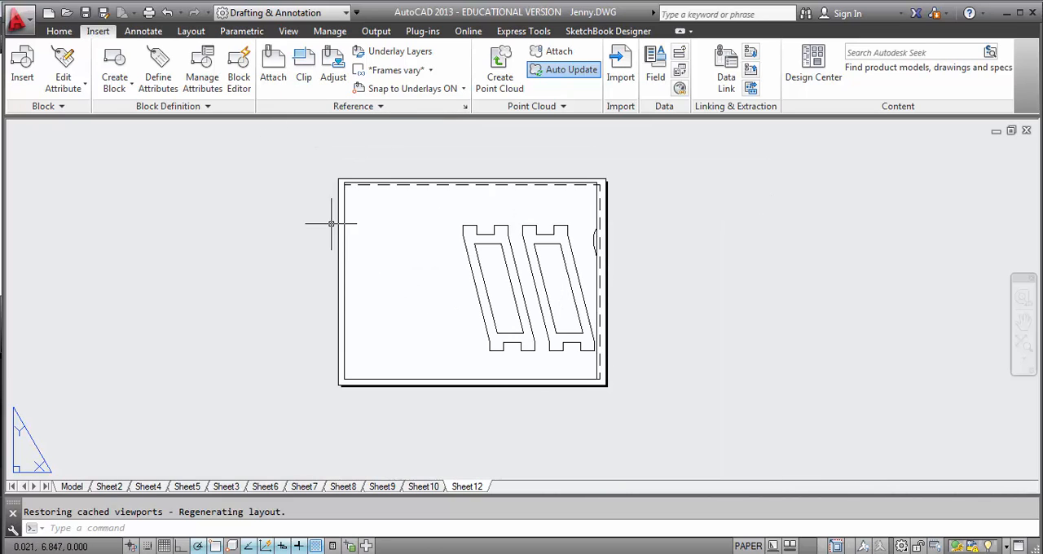
Step: Modify the Sheet12 page setup to use the ARCH C (24.00 x 18.00 Inches) paper size
click(17, 21)
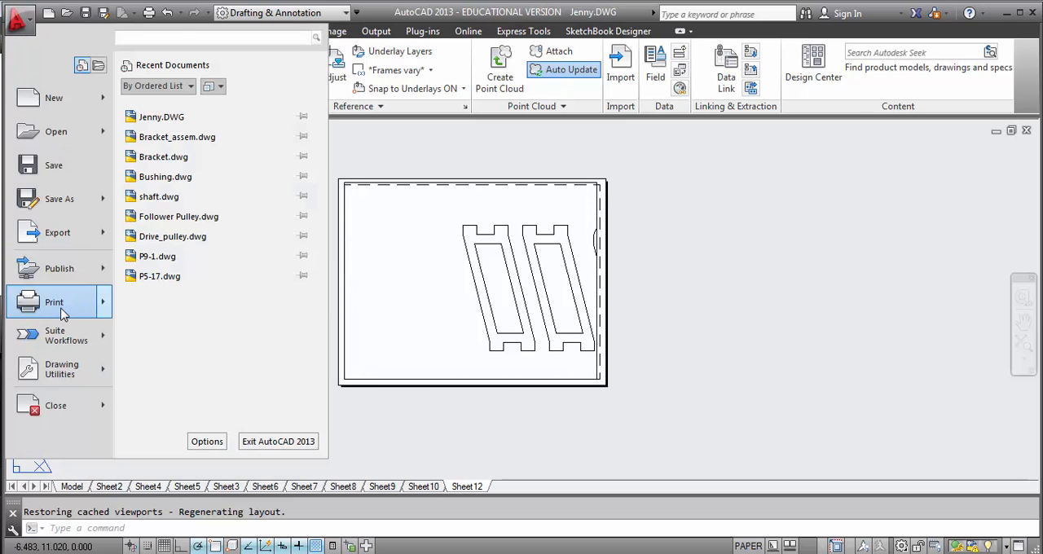
mouse_move(65, 314)
click(156, 326)
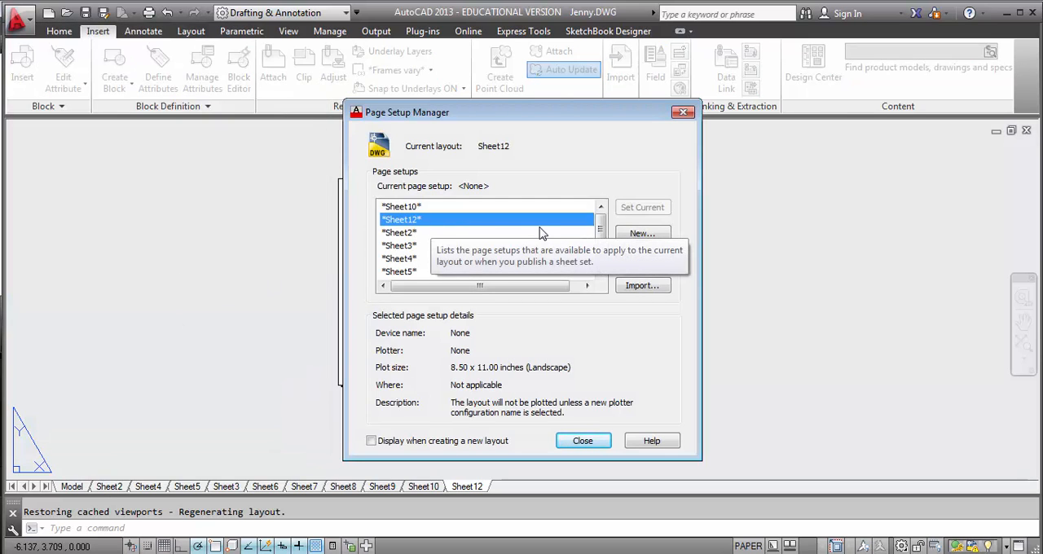
click(641, 260)
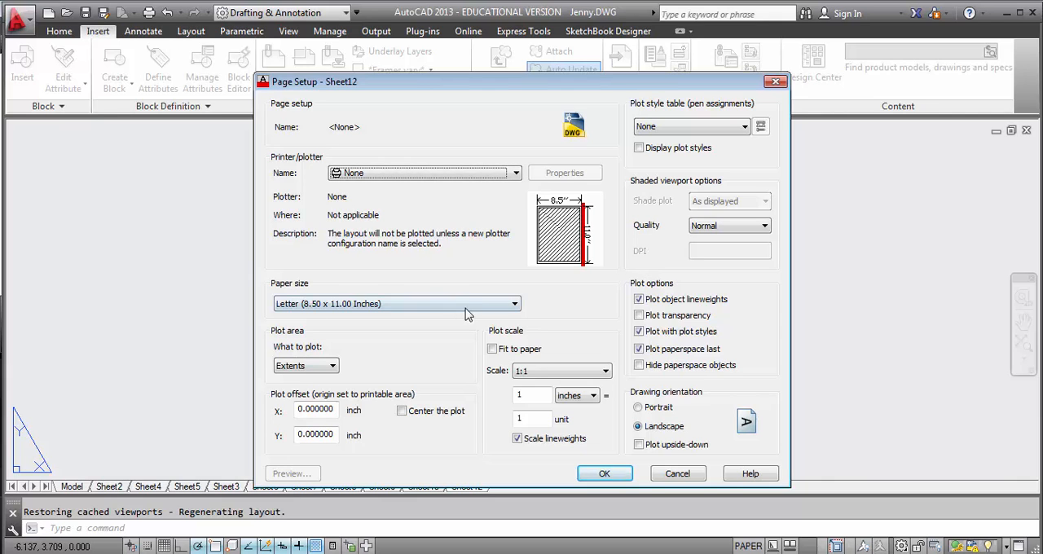
click(469, 313)
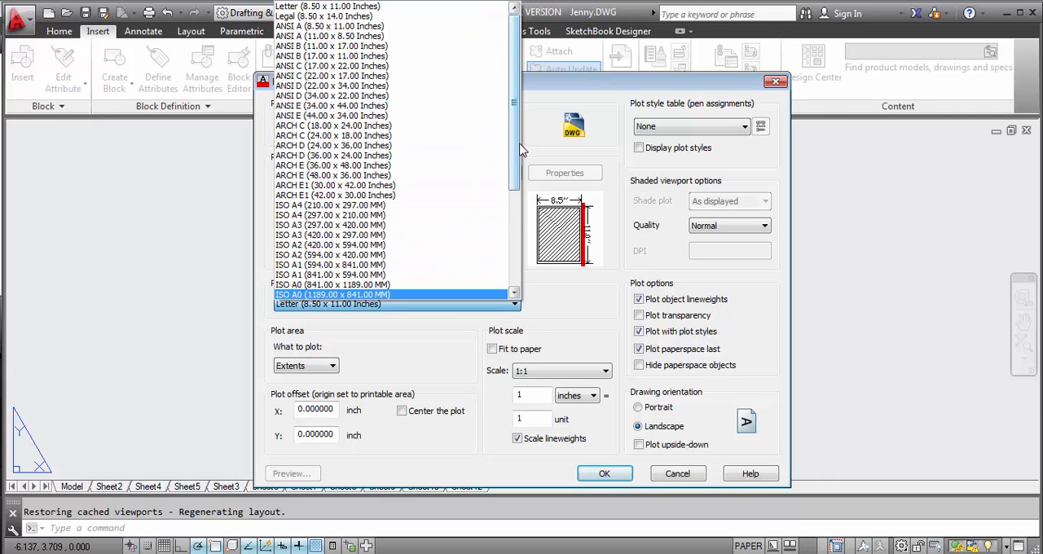
drag(515, 137, 520, 117)
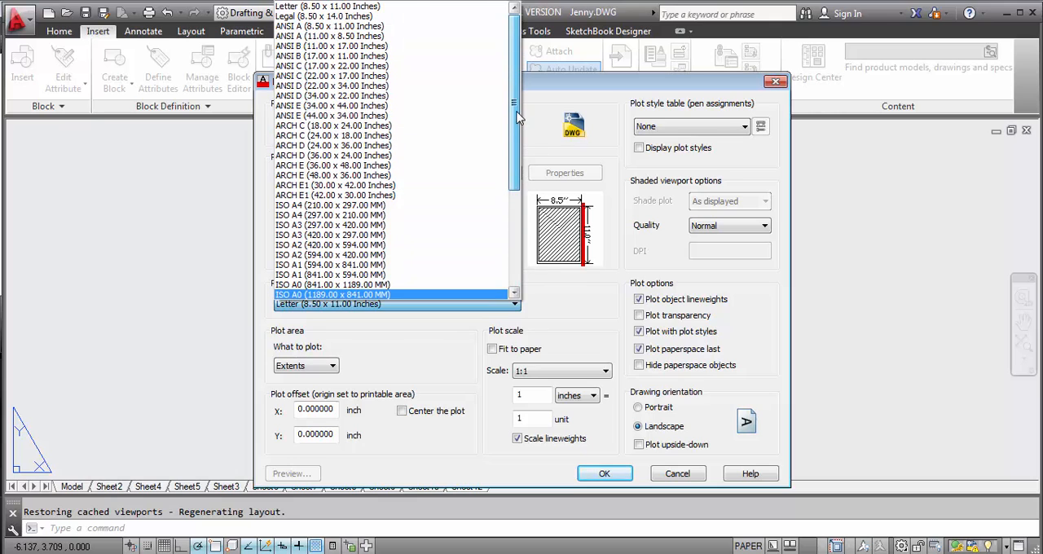
click(413, 139)
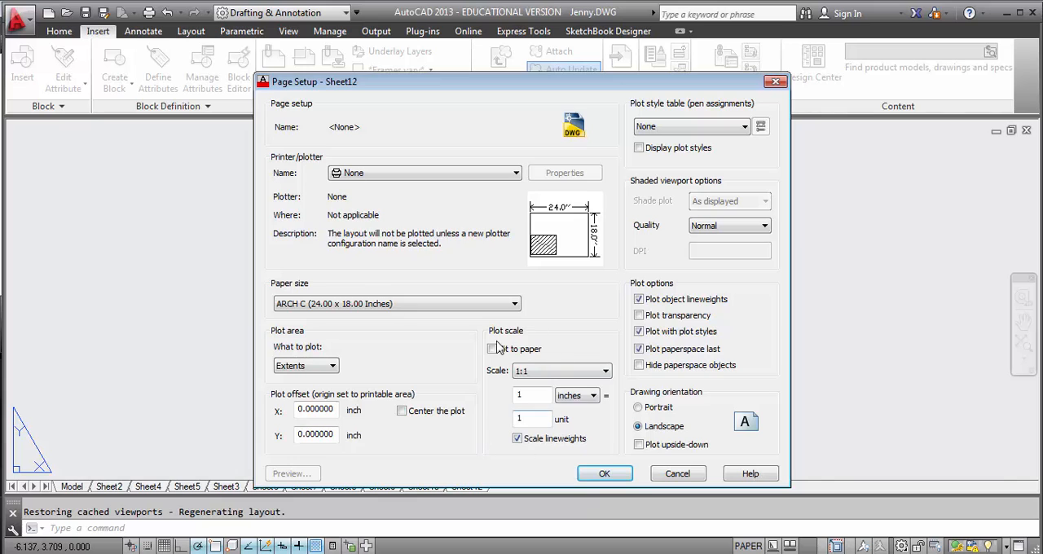
click(604, 474)
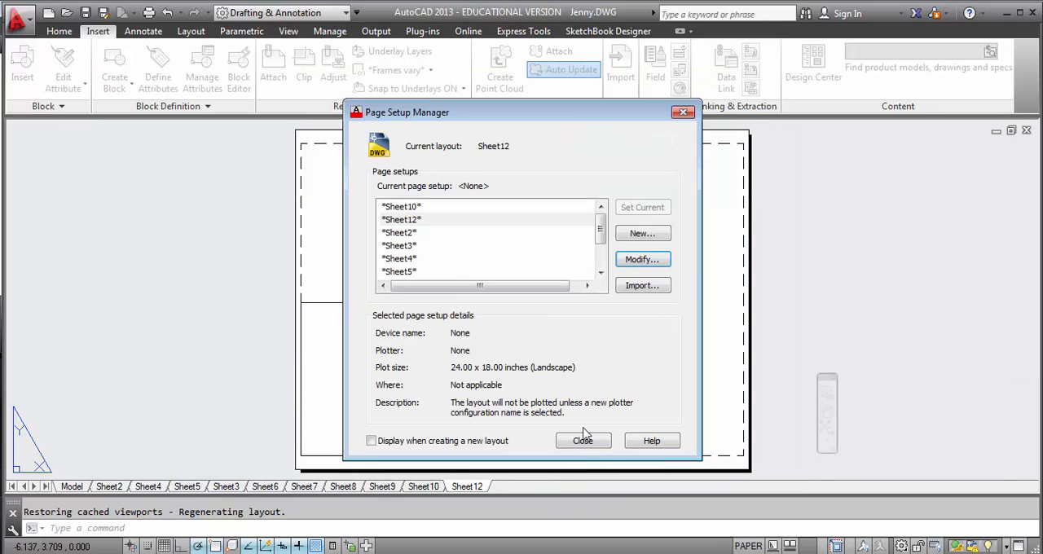
click(583, 440)
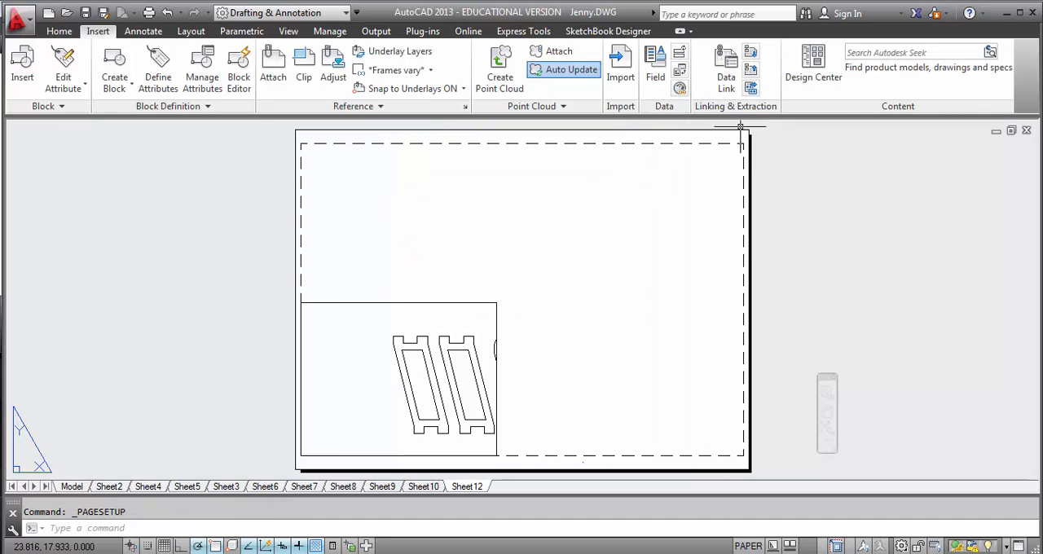
Step: Stretch the viewport's upper-right corner out to the upper-right margin corner of the enlarged sheet
click(495, 311)
click(496, 303)
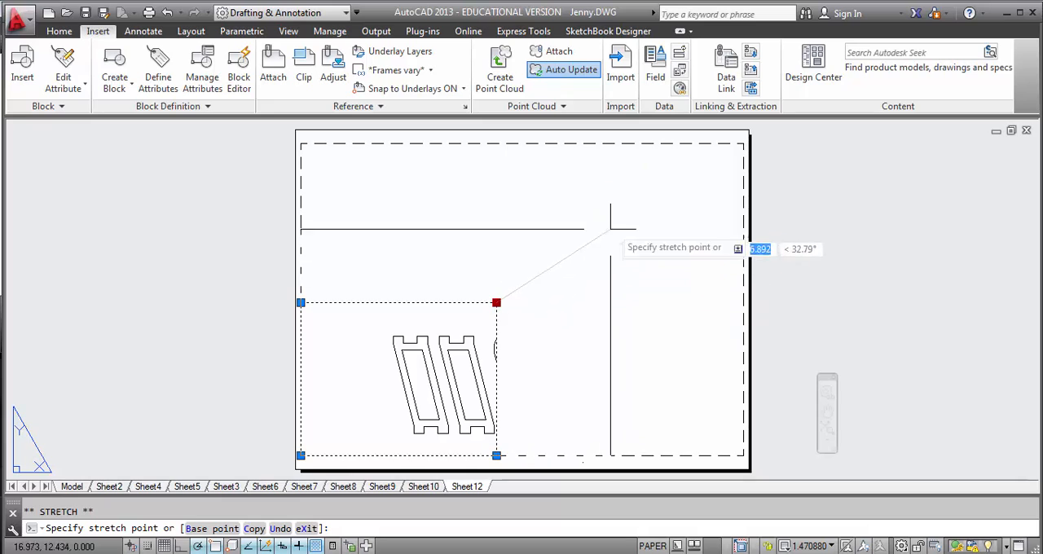
click(746, 139)
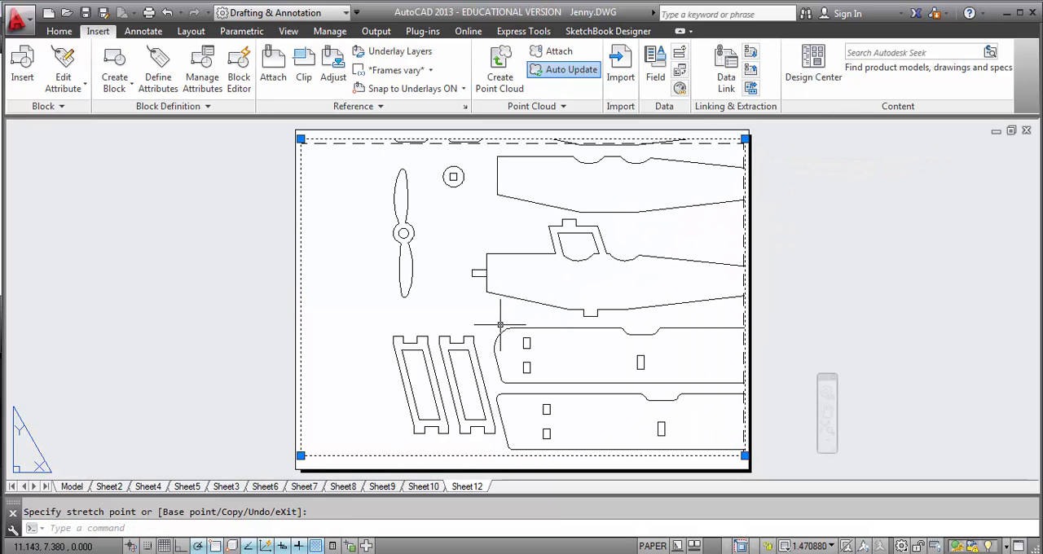
click(154, 277)
key(Escape)
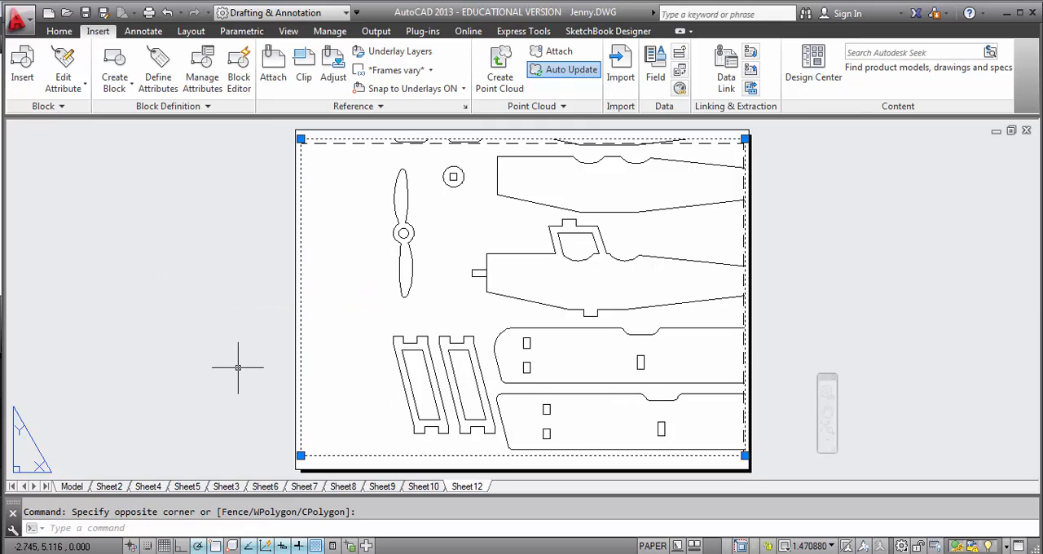
key(Escape)
Step: Set the selected viewport's scale to 1:1
click(302, 361)
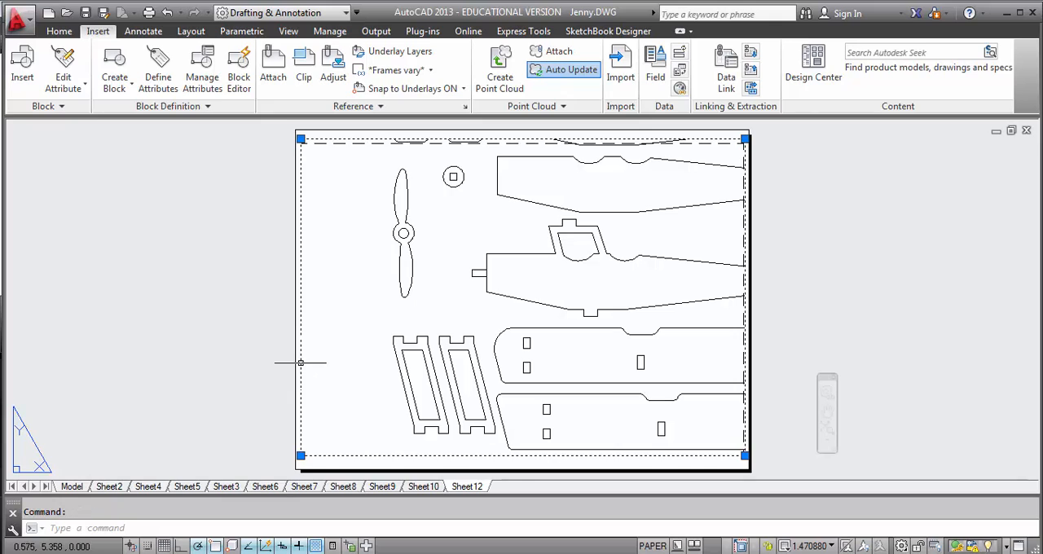
click(818, 548)
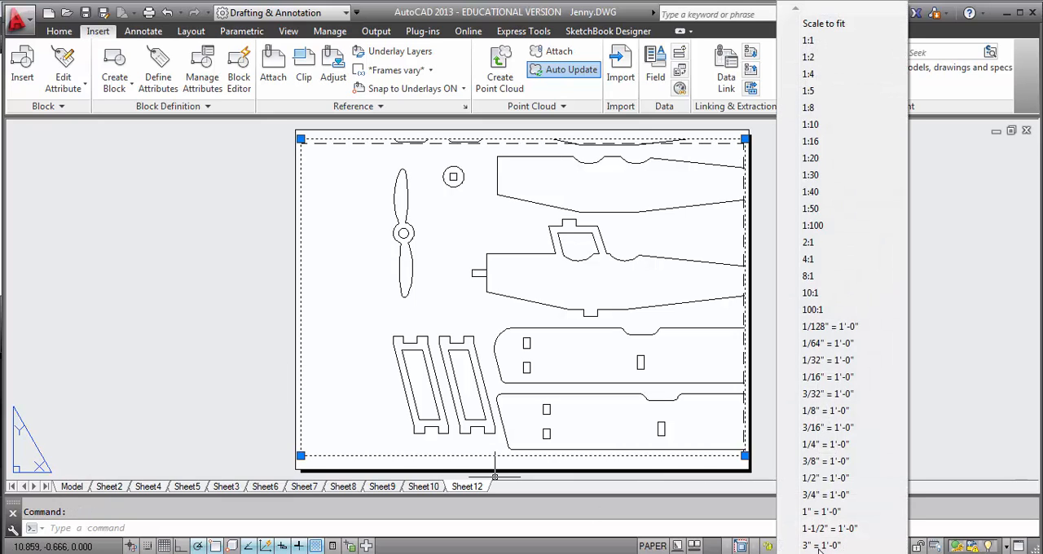
click(821, 53)
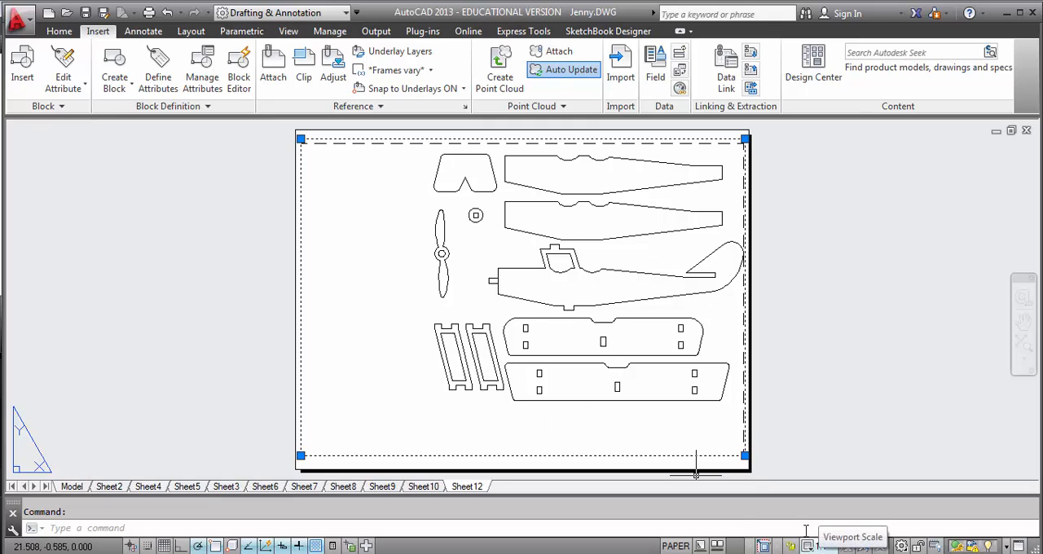
Step: Activate the viewport's model space and pan the airplane parts until all of them fit inside the viewport
double_click(417, 378)
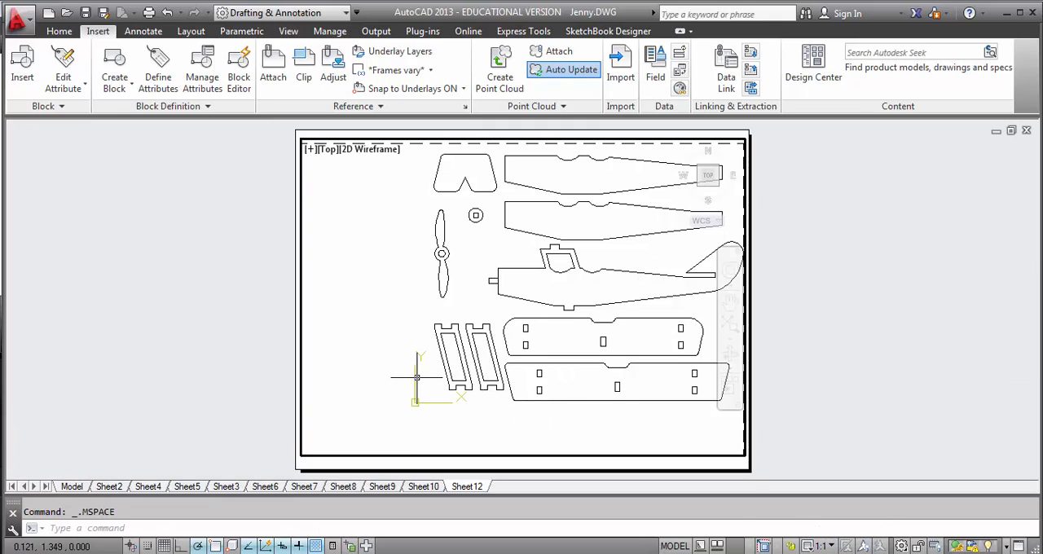
mouse_move(440, 356)
middle_down()
mouse_move(432, 286)
mouse_move(383, 298)
mouse_move(367, 328)
mouse_move(398, 306)
middle_up()
mouse_move(398, 306)
mouse_down()
mouse_move(368, 262)
mouse_move(333, 292)
mouse_up()
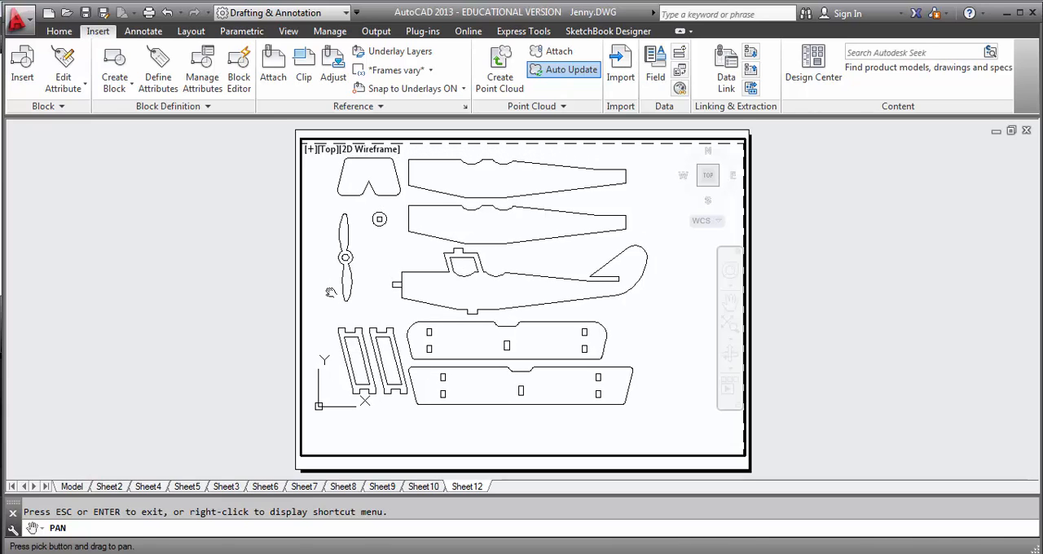
key(Escape)
Step: In model space, draw a 24 by 16 reference rectangle around the parts, starting level with their lower-left extents
click(72, 486)
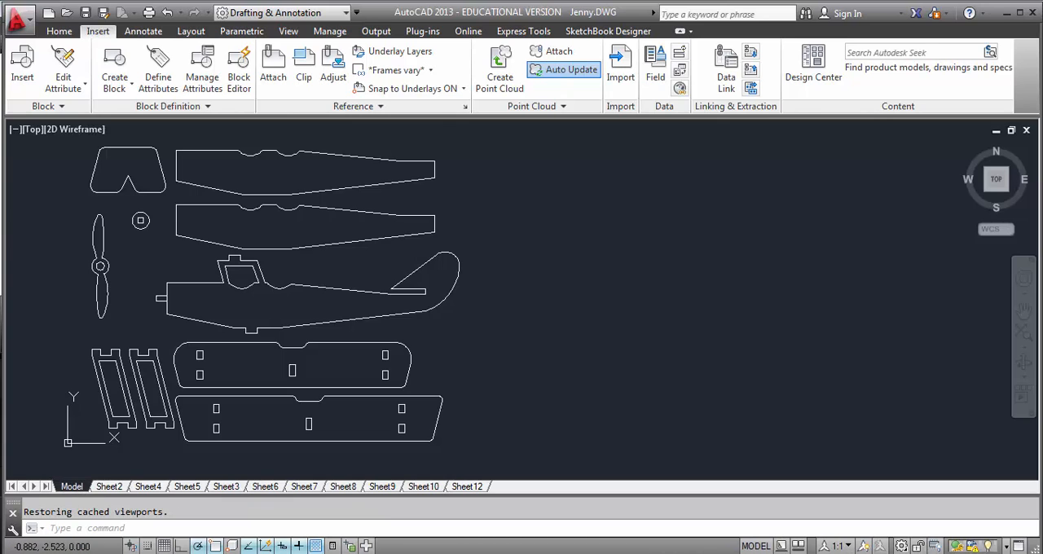
text(rec)
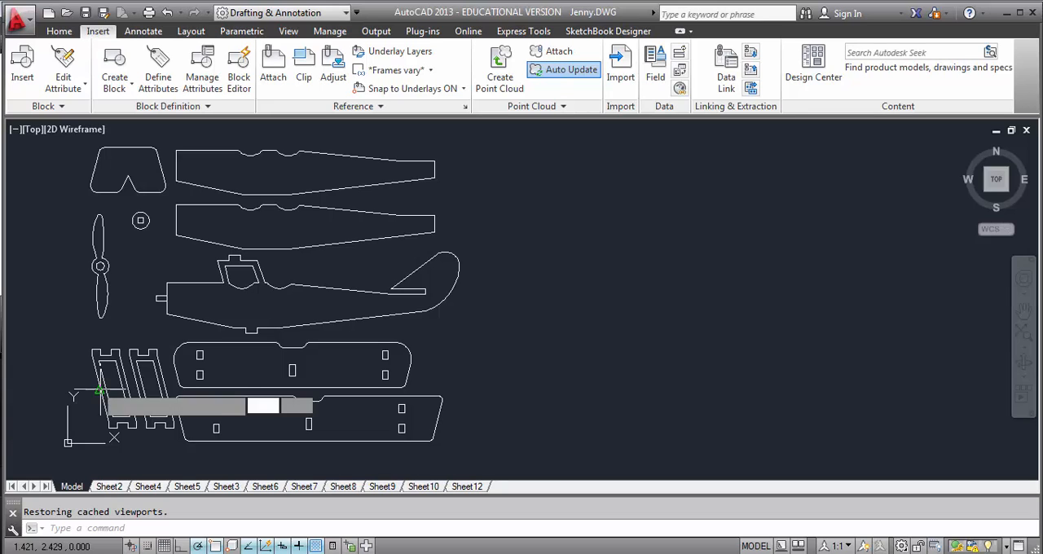
key(Return)
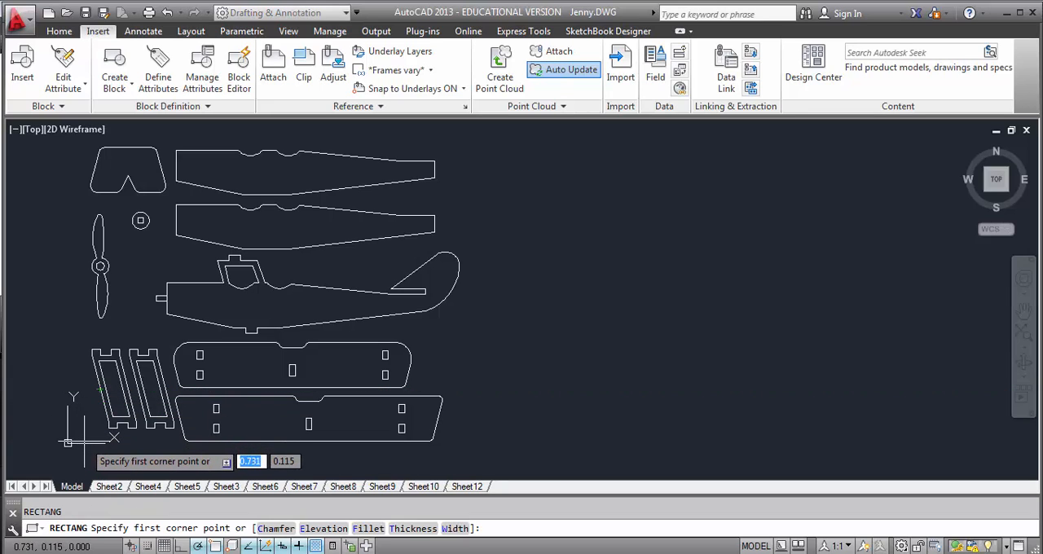
click(125, 379)
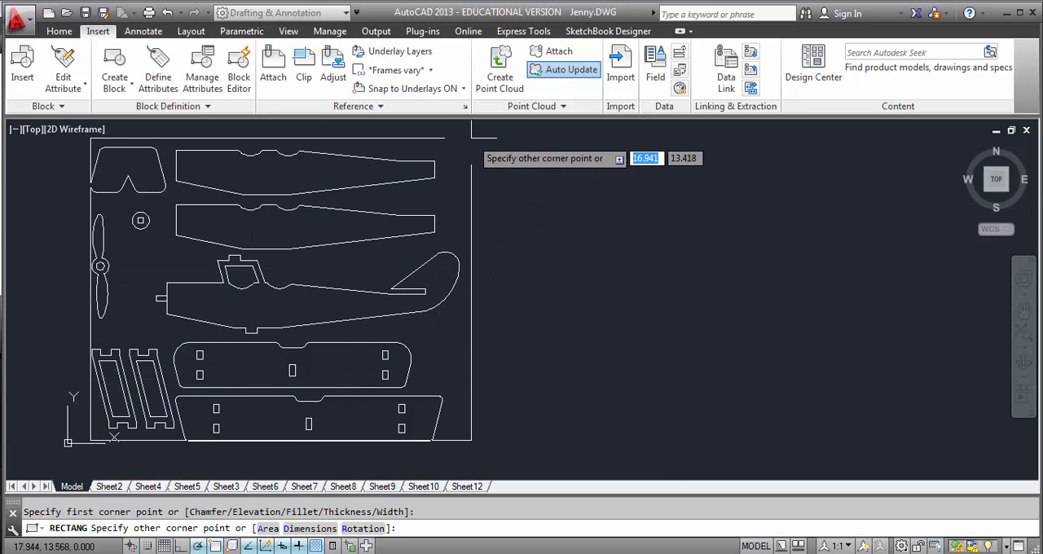
text(24)
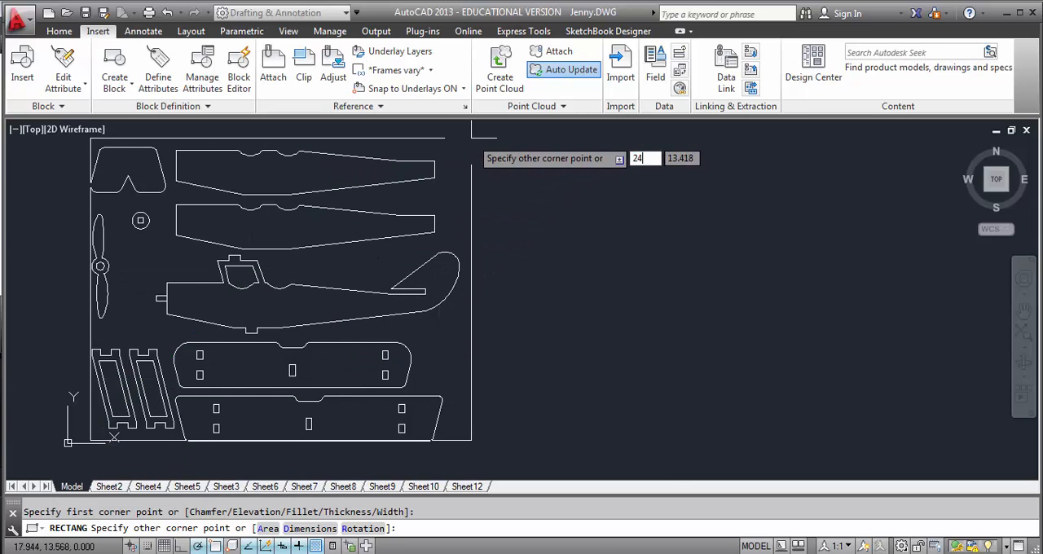
key(Tab)
text(16)
key(Return)
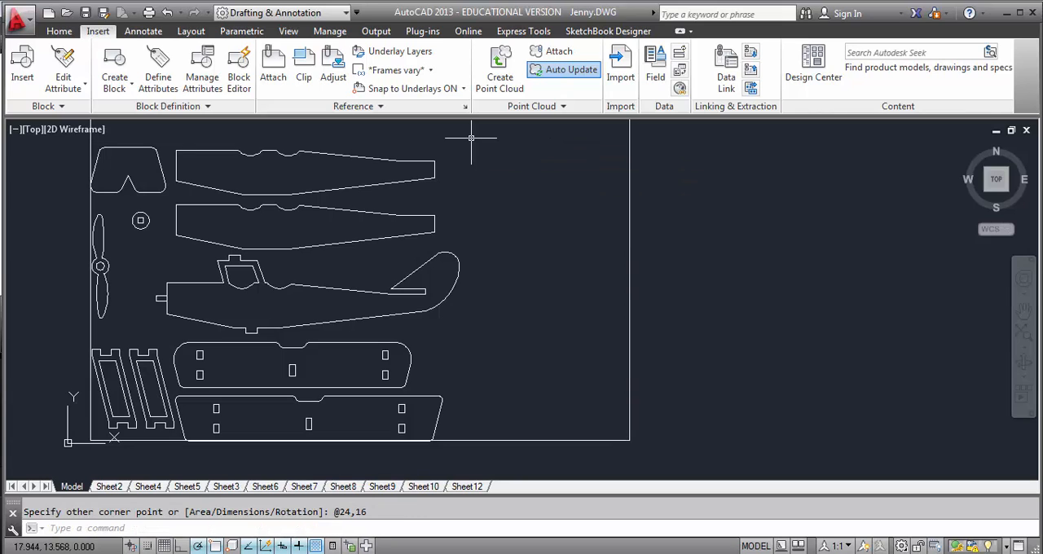
scroll(473, 291, up, 2)
scroll(473, 291, down, 4)
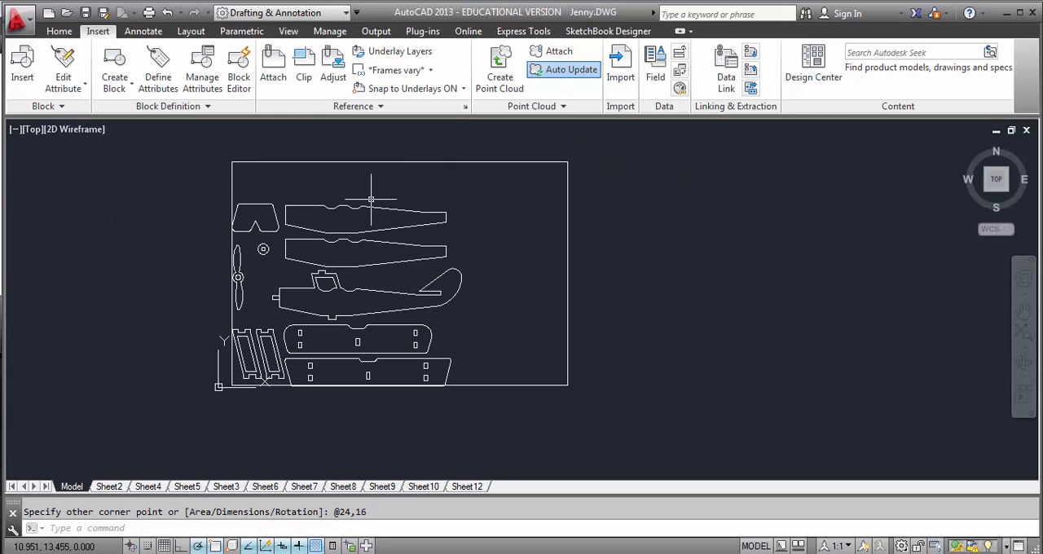
key(Escape)
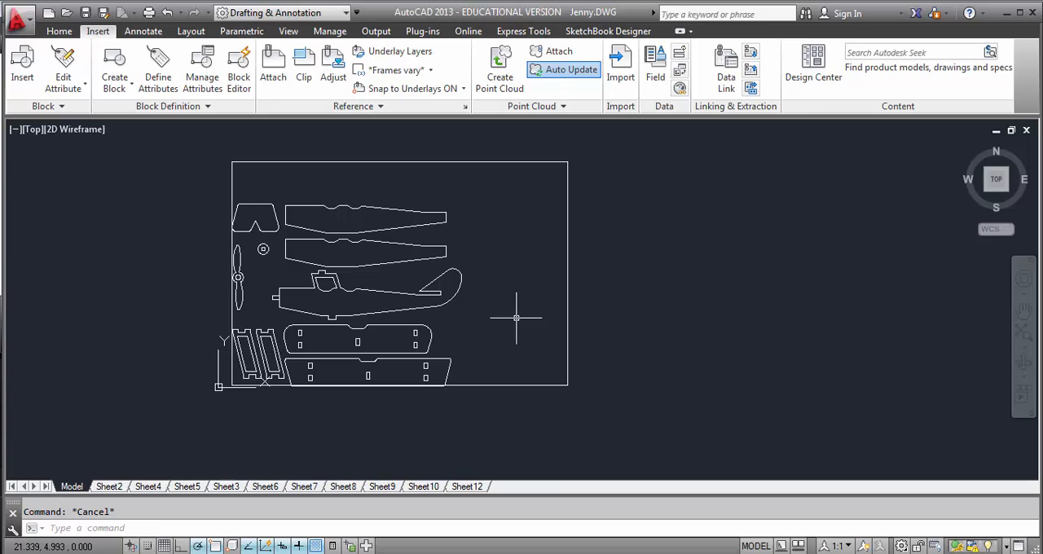
Step: On Sheet12, pan the viewport contents so the reference rectangle's left and lower edges lie just inside the viewport
click(467, 486)
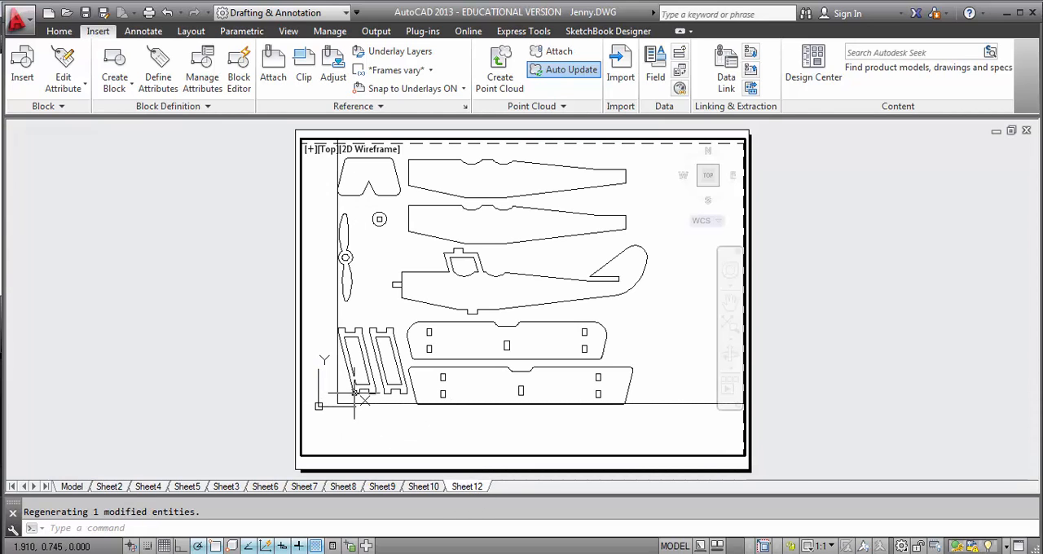
text(p)
key(Return)
mouse_move(407, 307)
mouse_down()
mouse_move(395, 342)
mouse_move(379, 353)
mouse_move(362, 345)
mouse_move(381, 353)
mouse_up()
drag(355, 266, 349, 256)
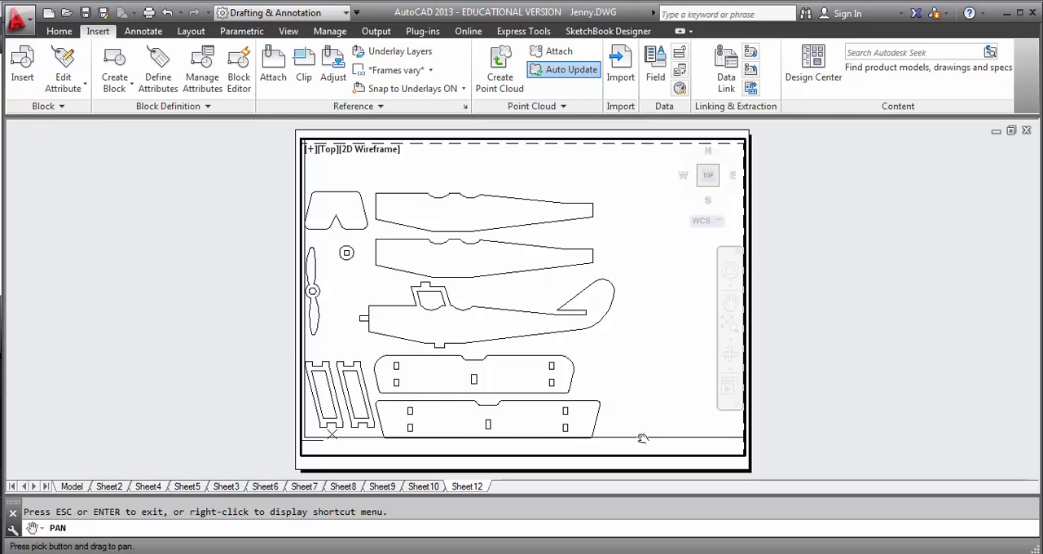
key(Escape)
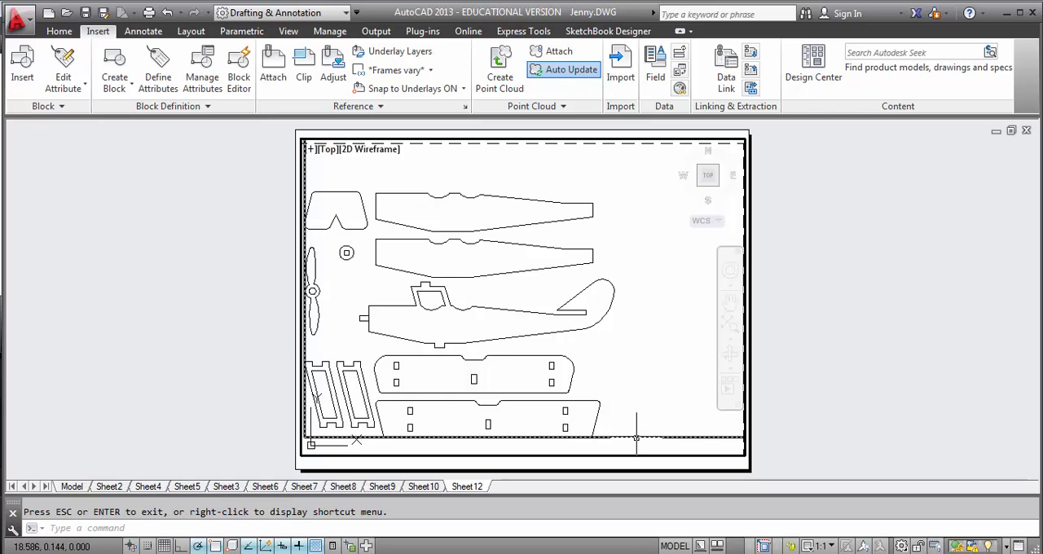
Step: Delete the reference rectangle around the parts and return to paper space
click(638, 438)
key(Delete)
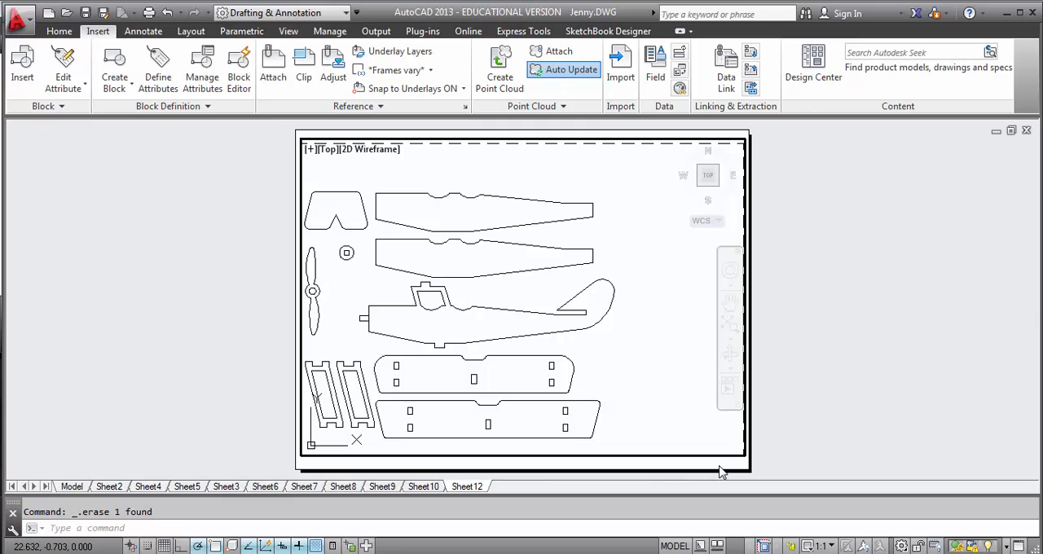
double_click(720, 471)
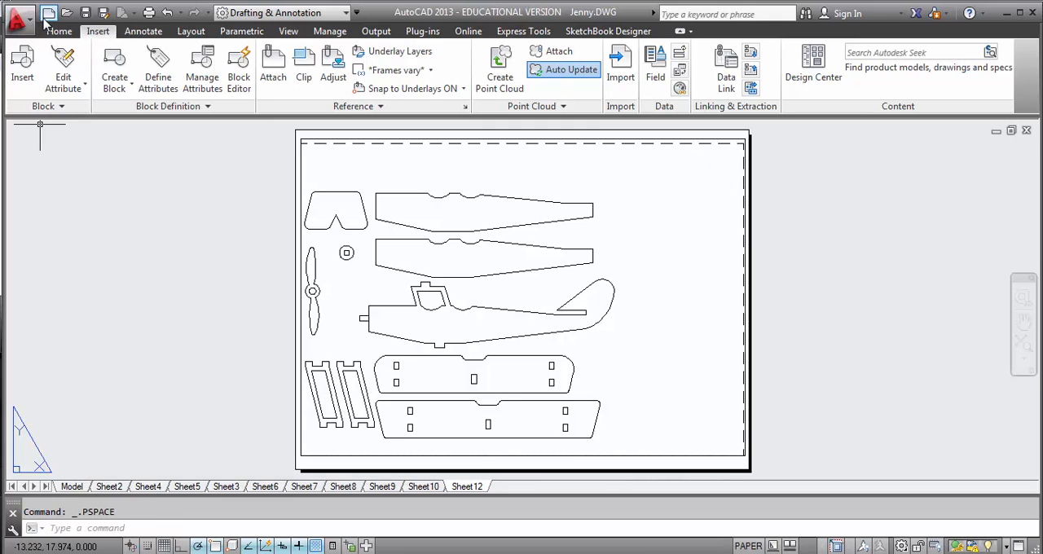
Step: Export the current layout as a PDF named Jenny_example.pdf in the Final Project folder, and close the resulting PDF
click(17, 21)
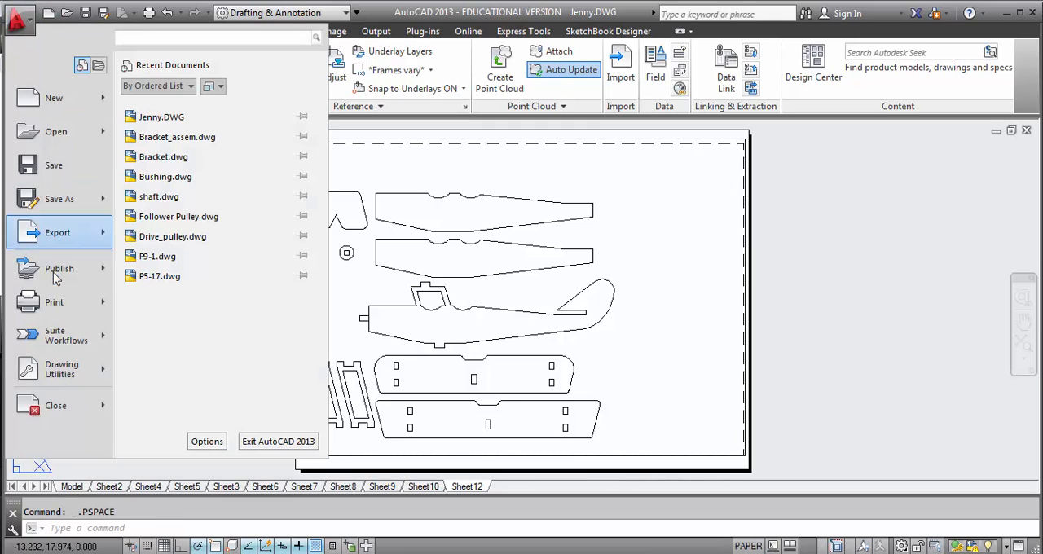
mouse_move(57, 277)
mouse_move(69, 318)
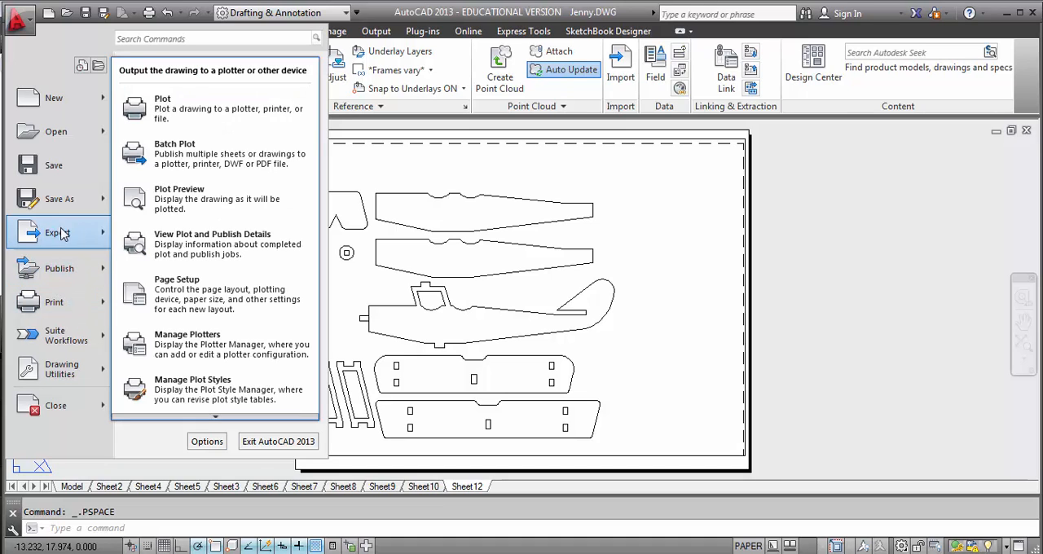
mouse_move(64, 235)
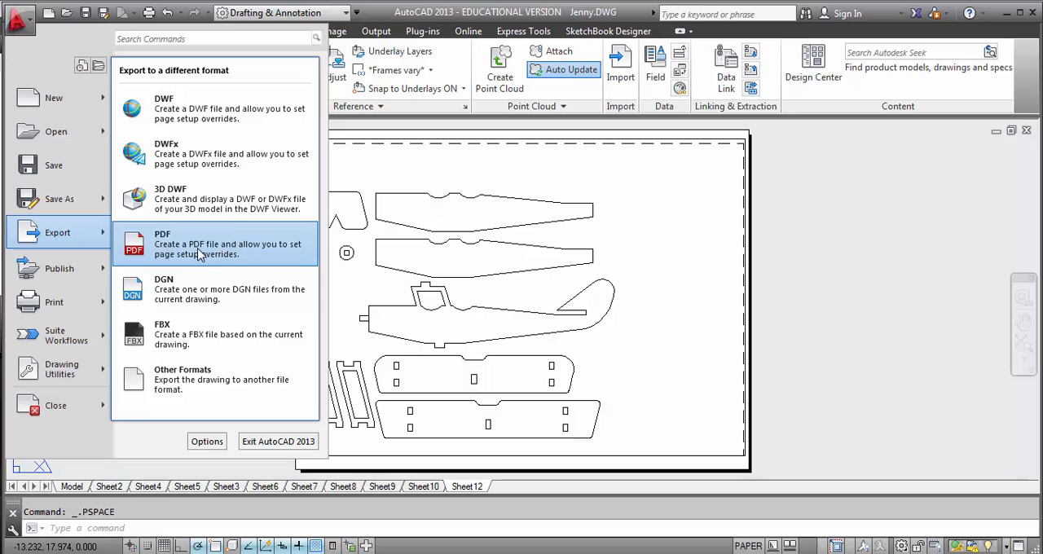
click(198, 255)
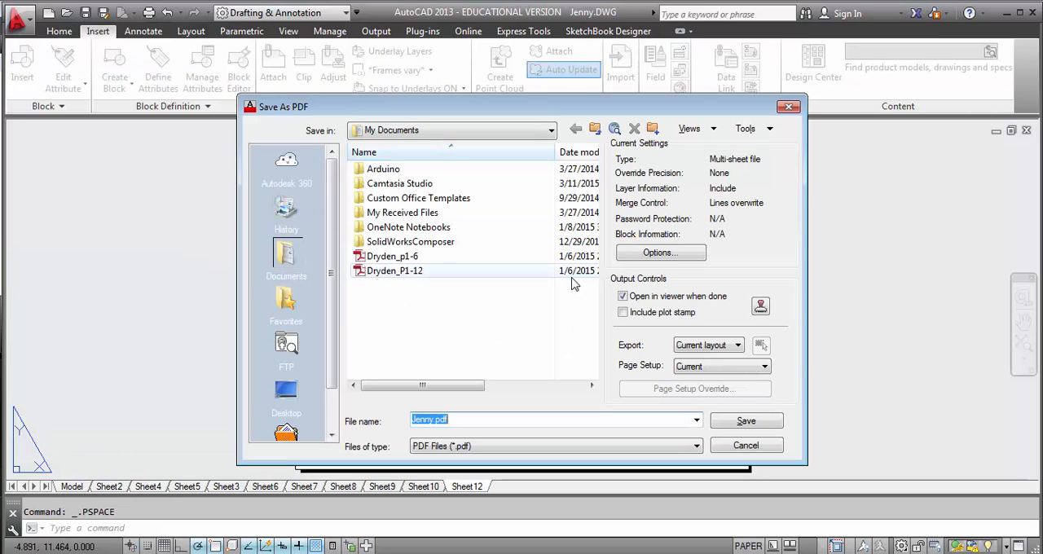
click(432, 420)
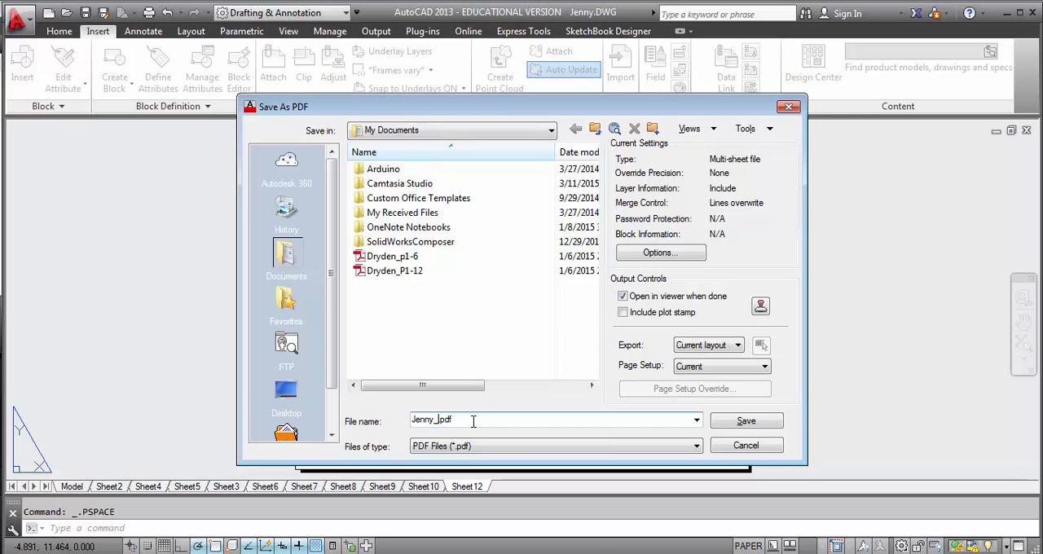
text(_example)
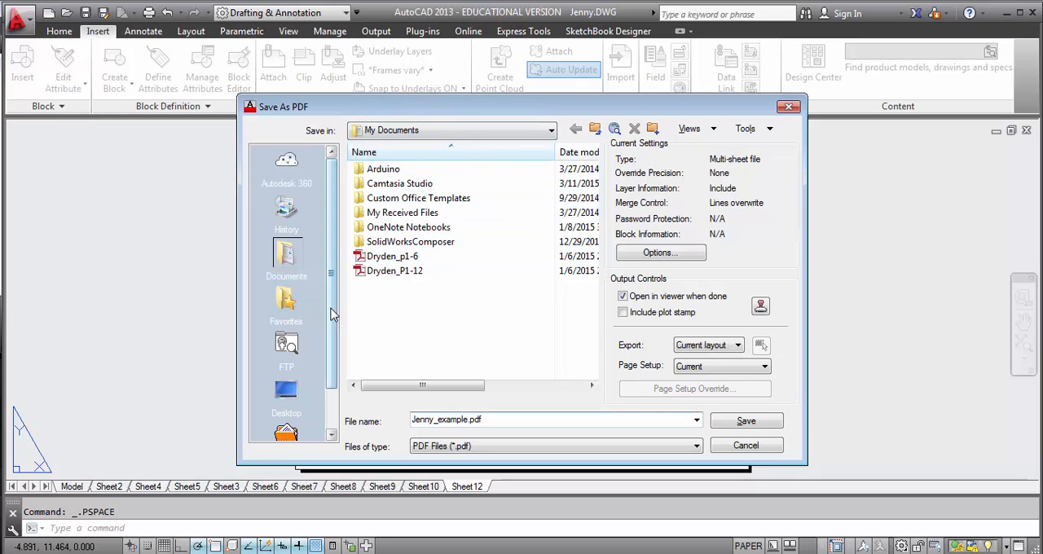
click(426, 131)
click(450, 378)
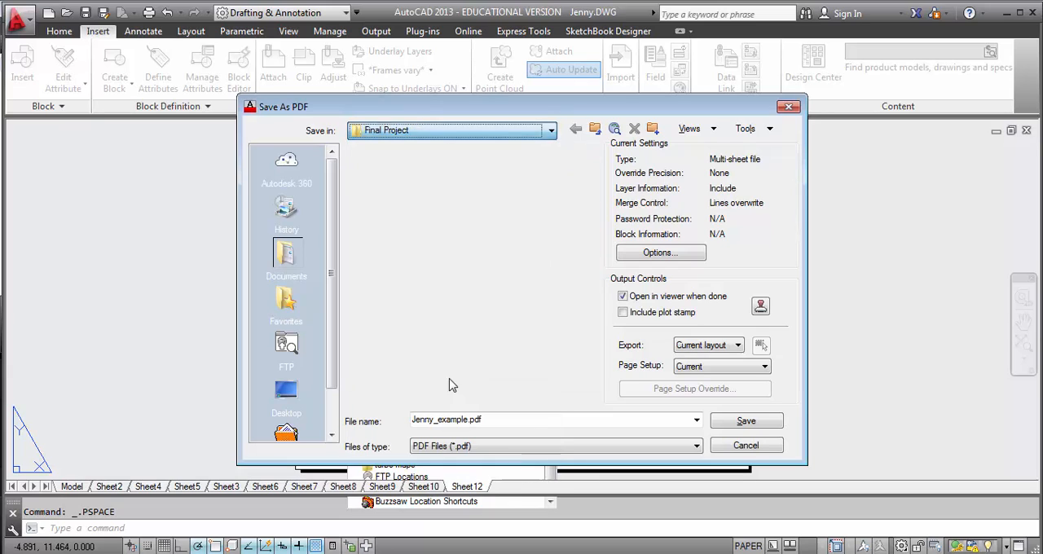
click(746, 421)
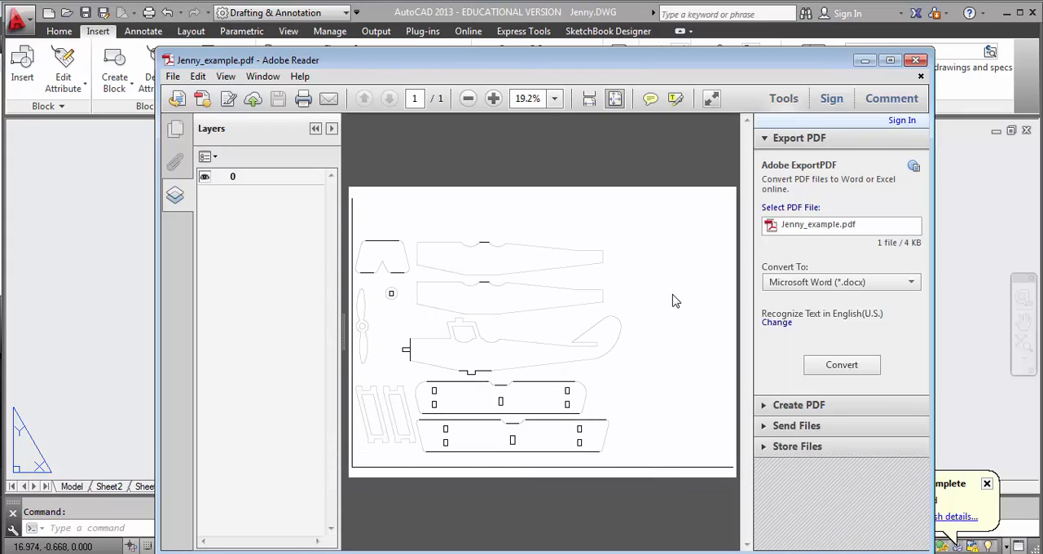
click(916, 61)
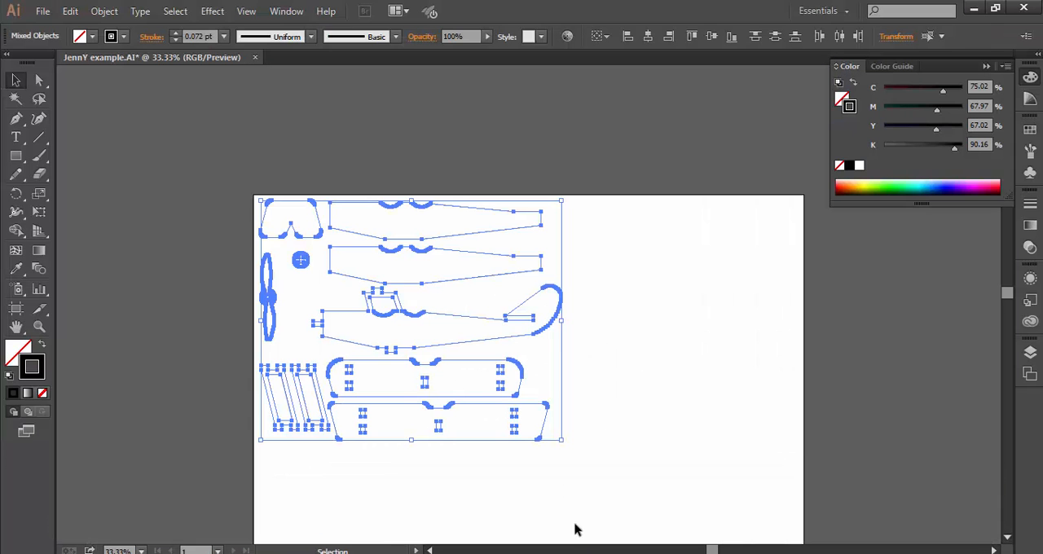
Step: Switch to Illustrator and open Jenny_example.pdf from the Final Project folder
click(42, 11)
click(72, 62)
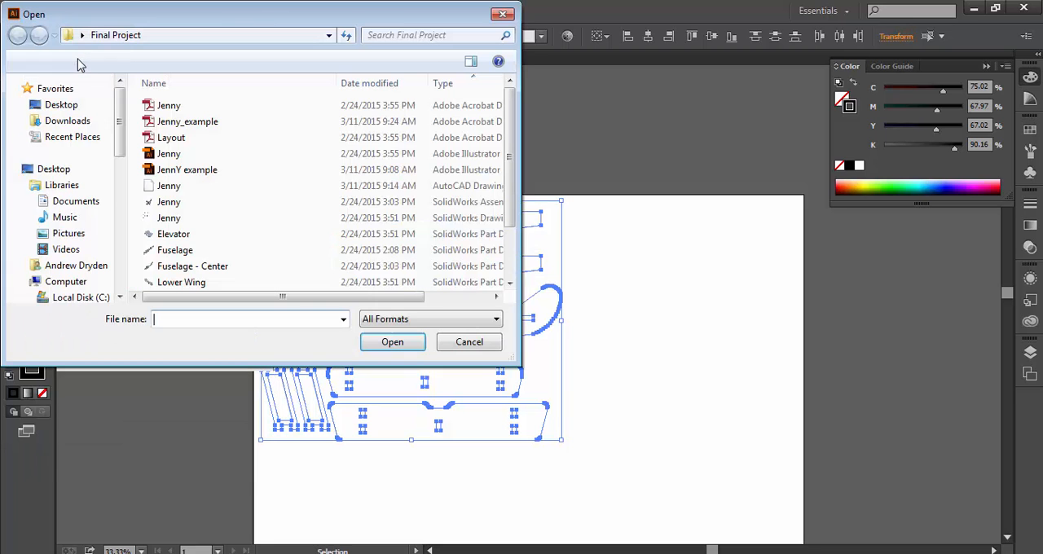
click(200, 127)
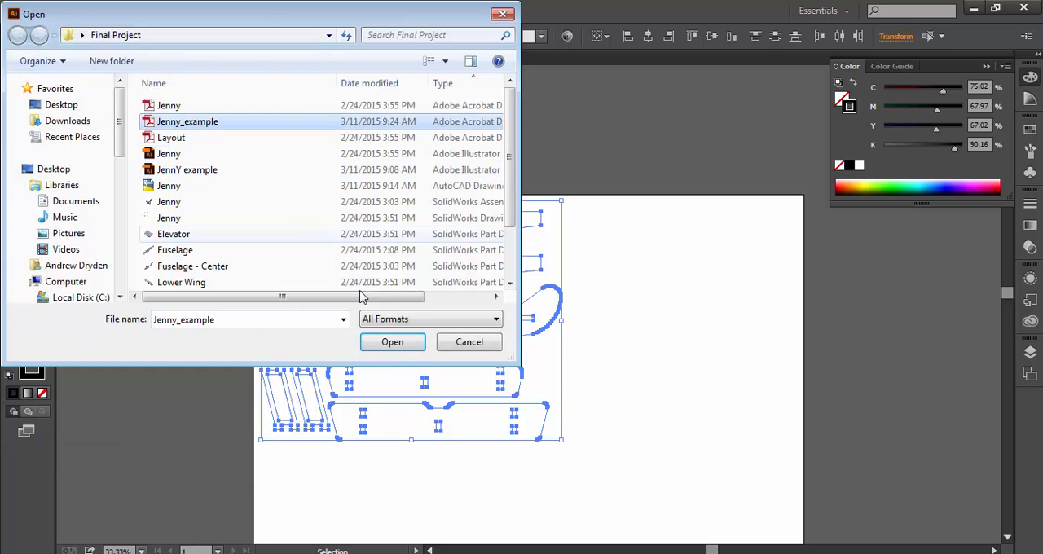
click(392, 348)
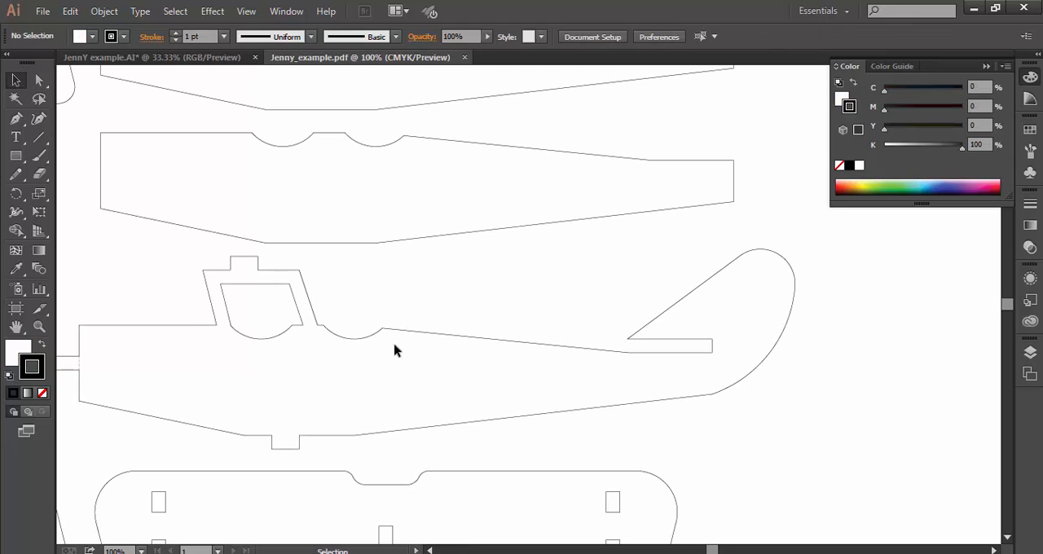
Step: Delete the clip group containing the viewport border line below the airplane parts
click(142, 551)
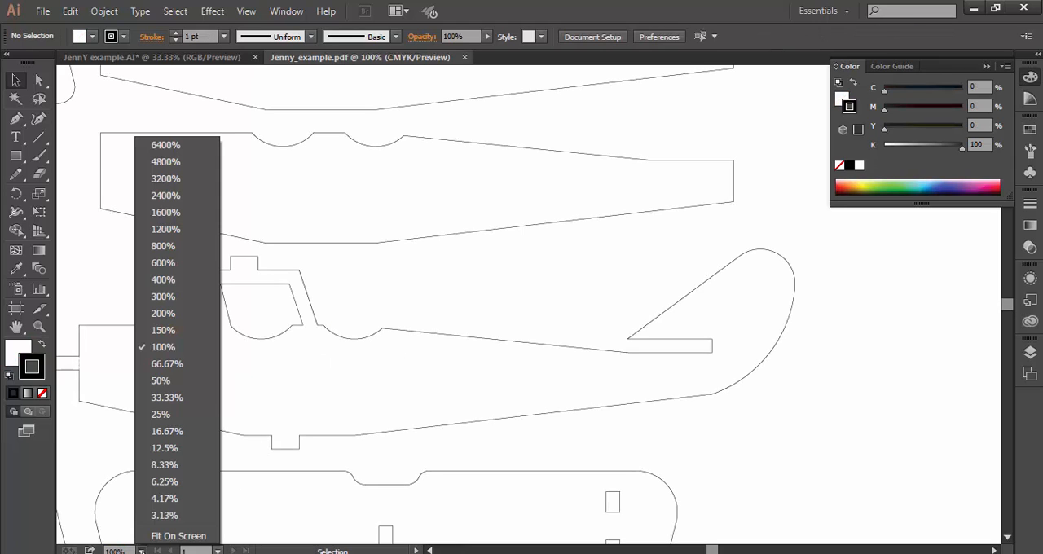
click(167, 398)
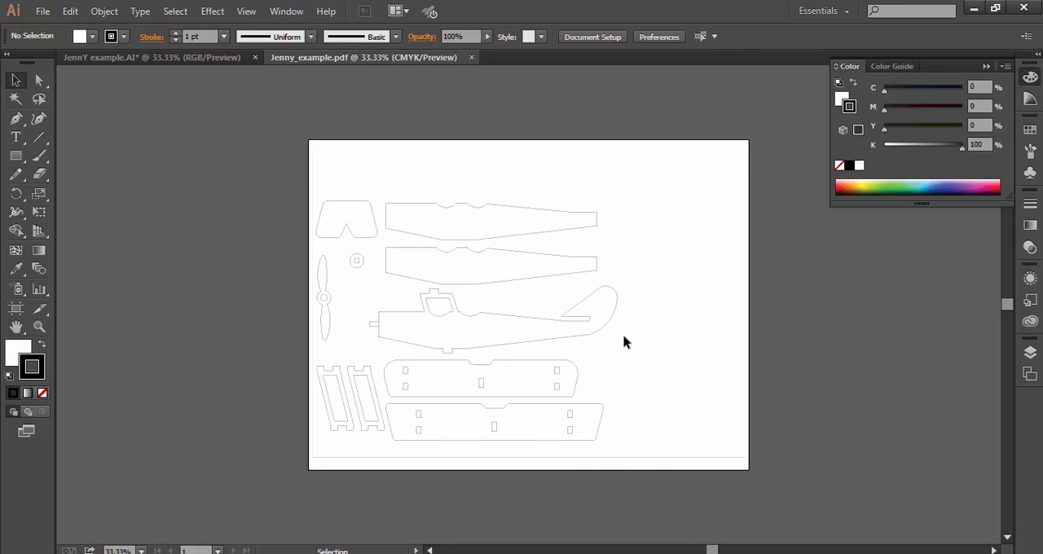
click(592, 460)
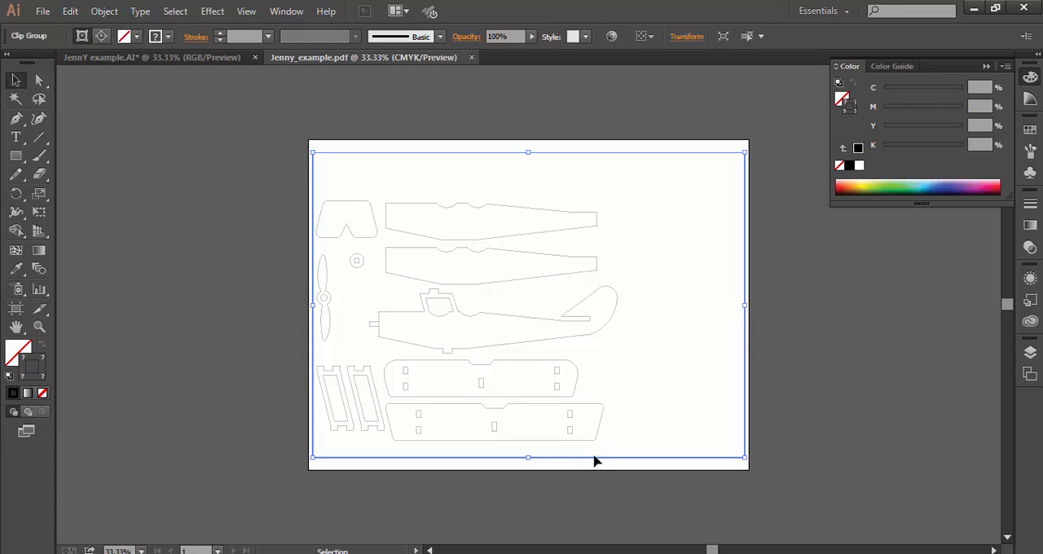
key(Delete)
click(579, 458)
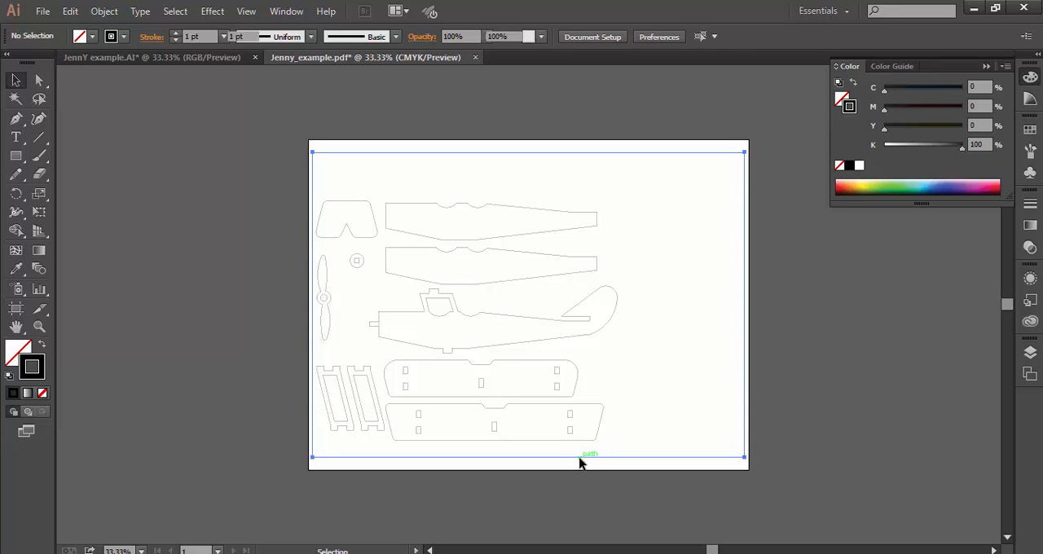
key(Delete)
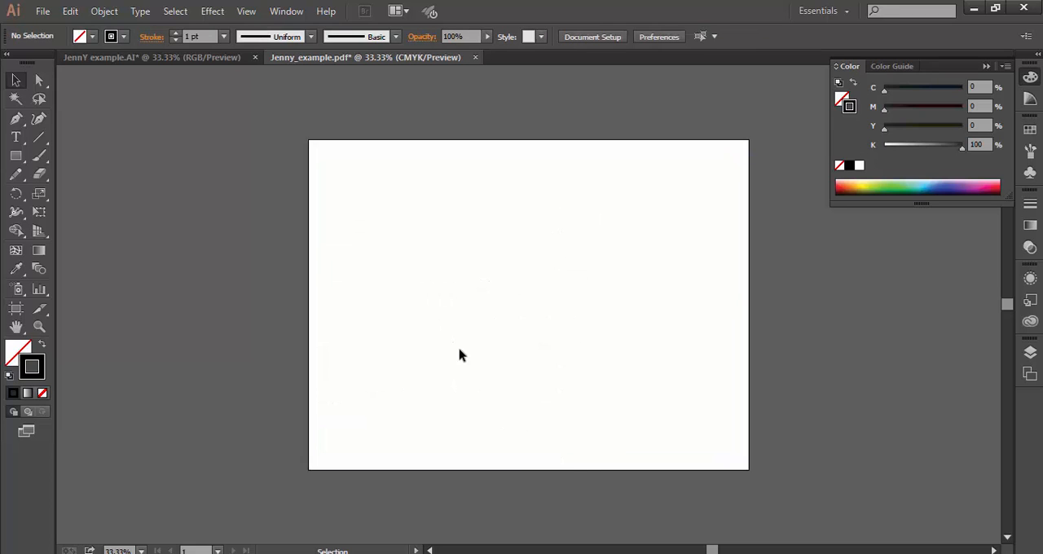
key(ctrl+v)
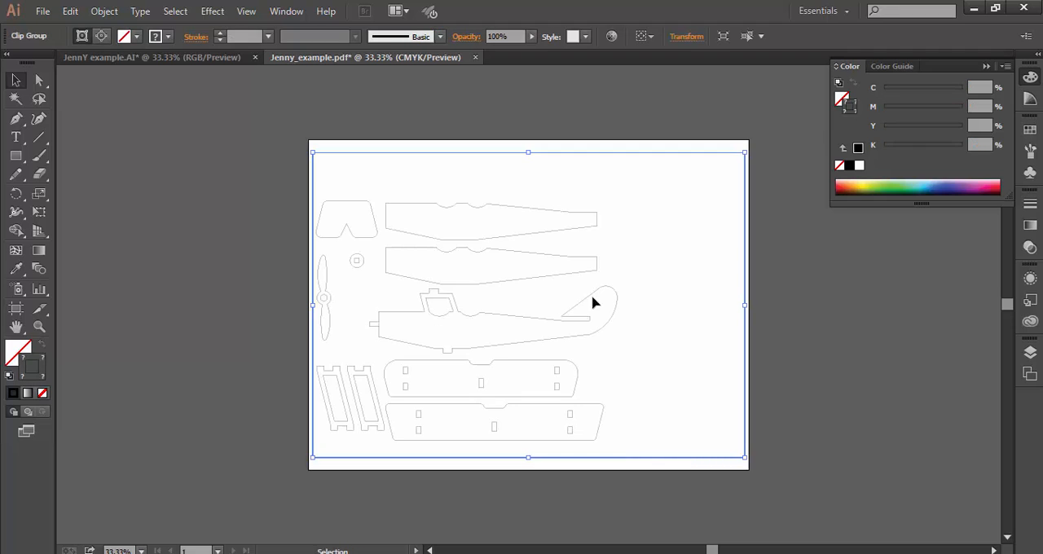
click(774, 340)
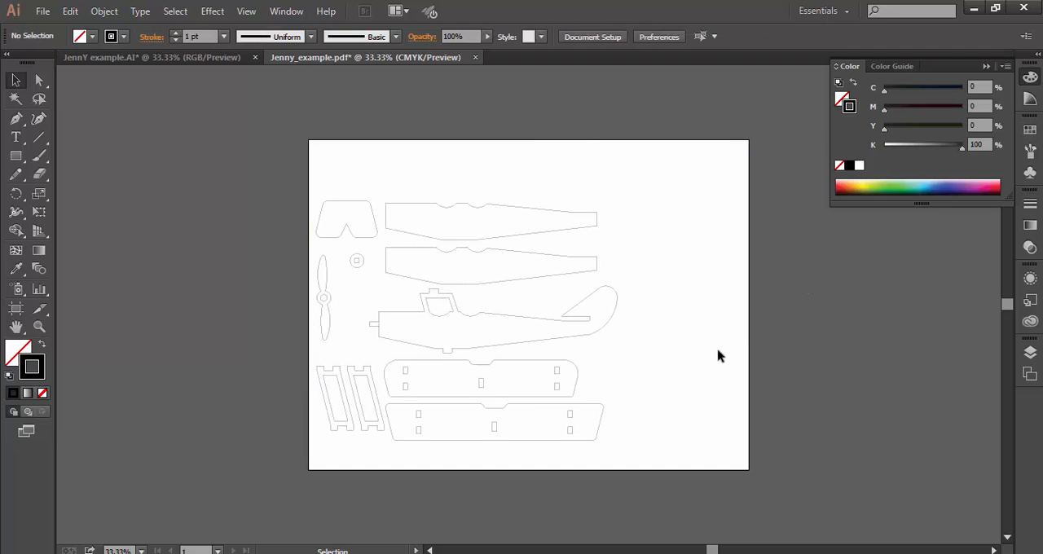
Step: Release the clipping mask around the airplane parts and delete the leftover rectangular frame path
click(743, 344)
right_click(743, 344)
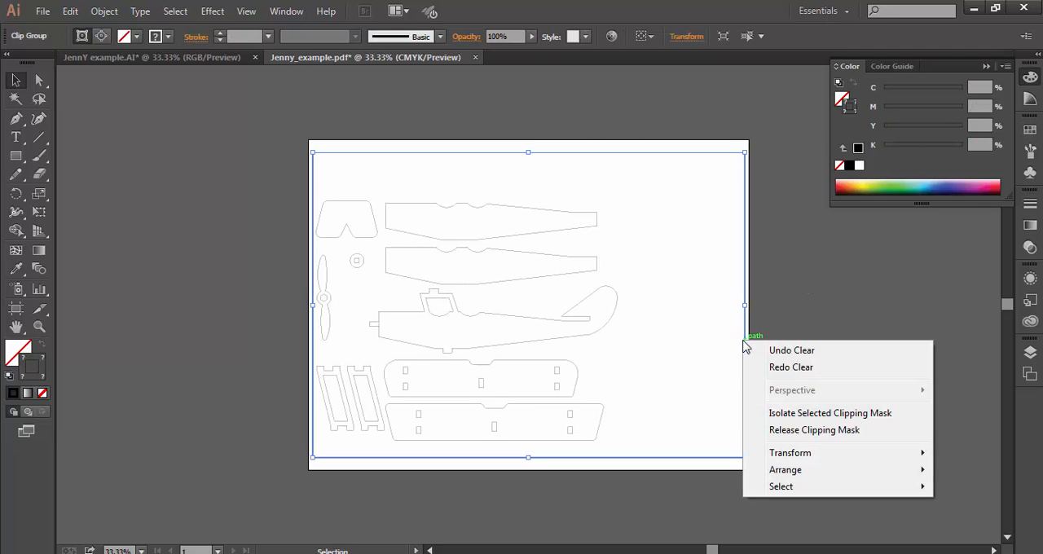
click(817, 431)
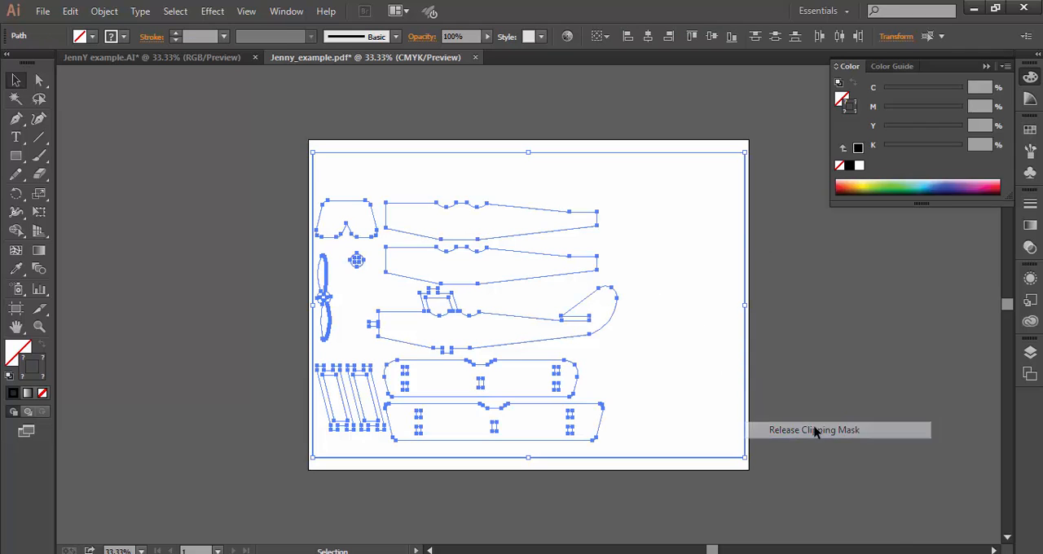
click(829, 384)
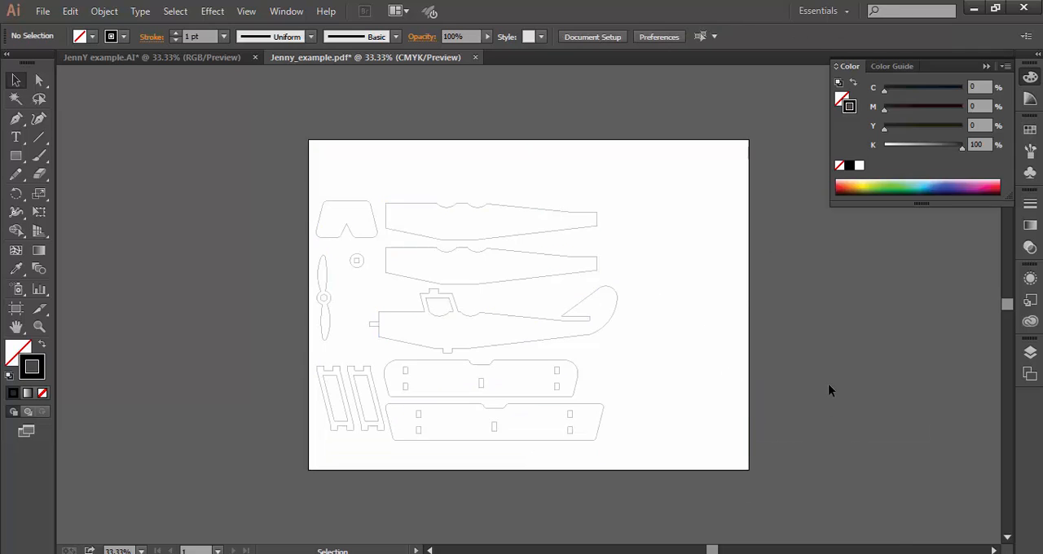
click(739, 460)
key(Delete)
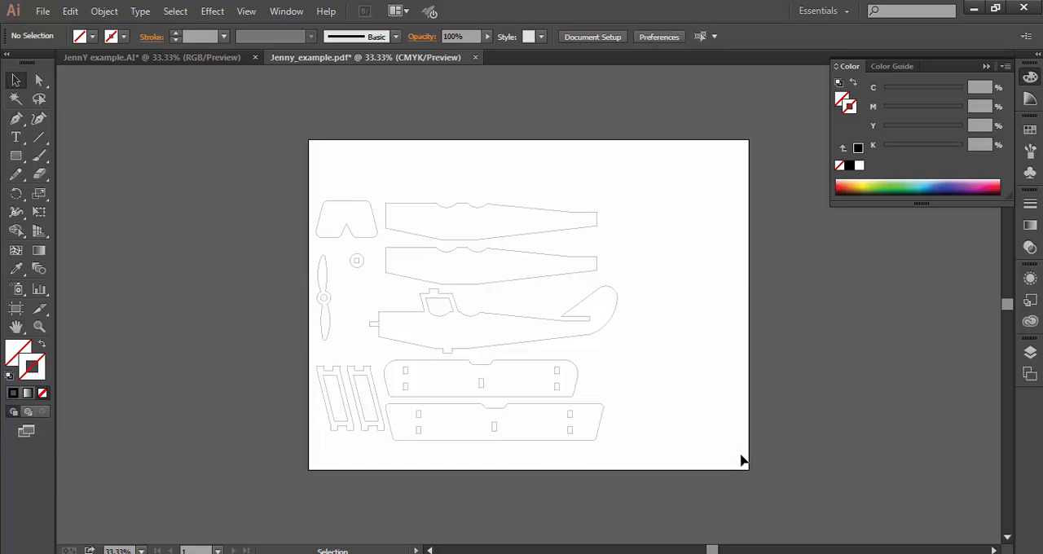
Step: Set the stroke weight of all the airplane part outlines to .001 in, and leave them deselected
drag(645, 196, 307, 463)
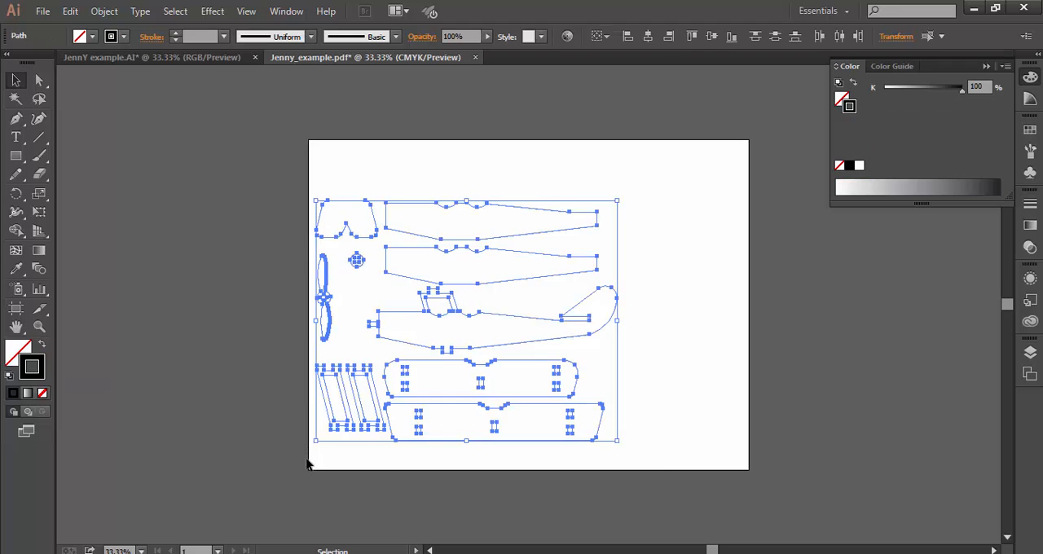
click(218, 378)
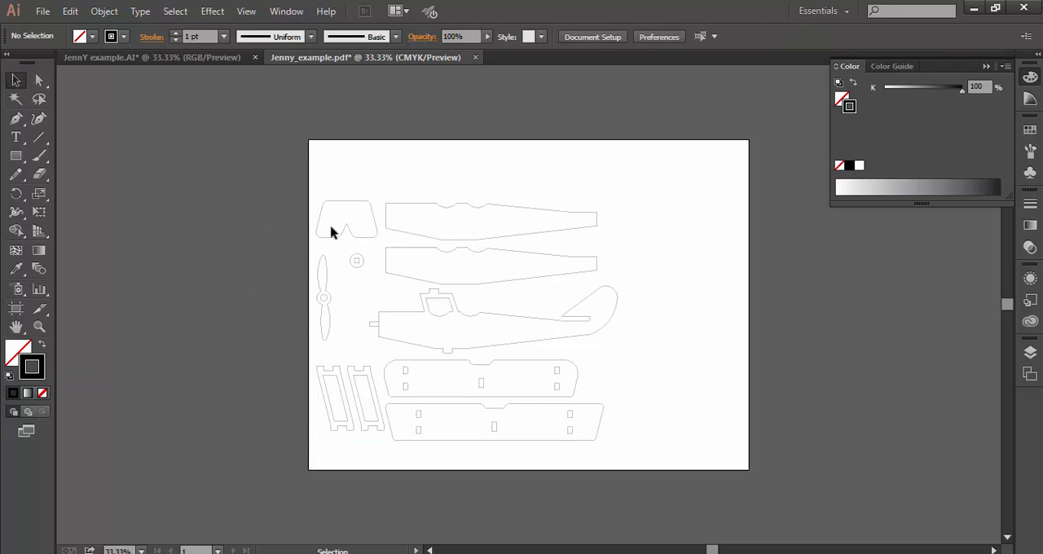
drag(272, 168, 651, 481)
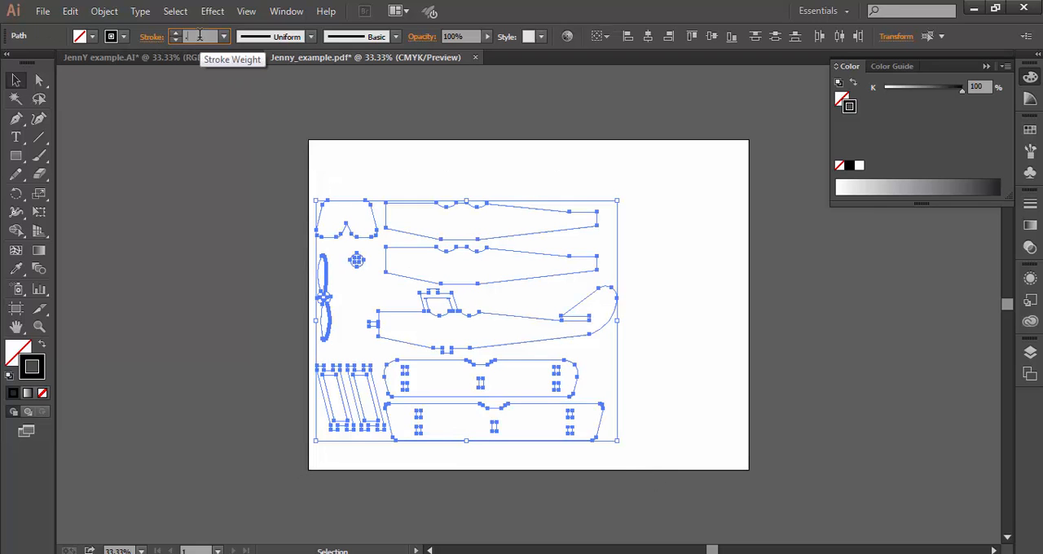
text(.001in)
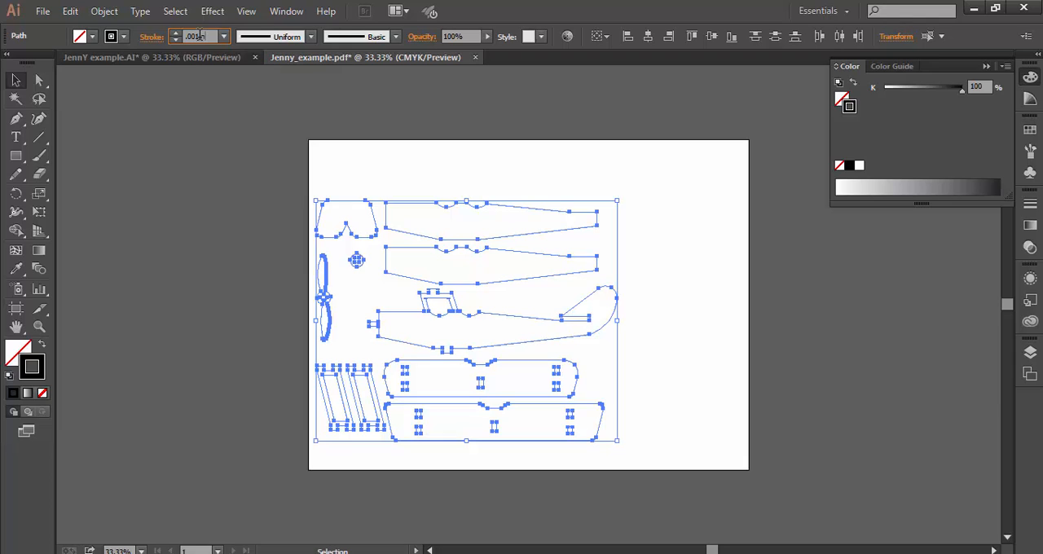
key(Return)
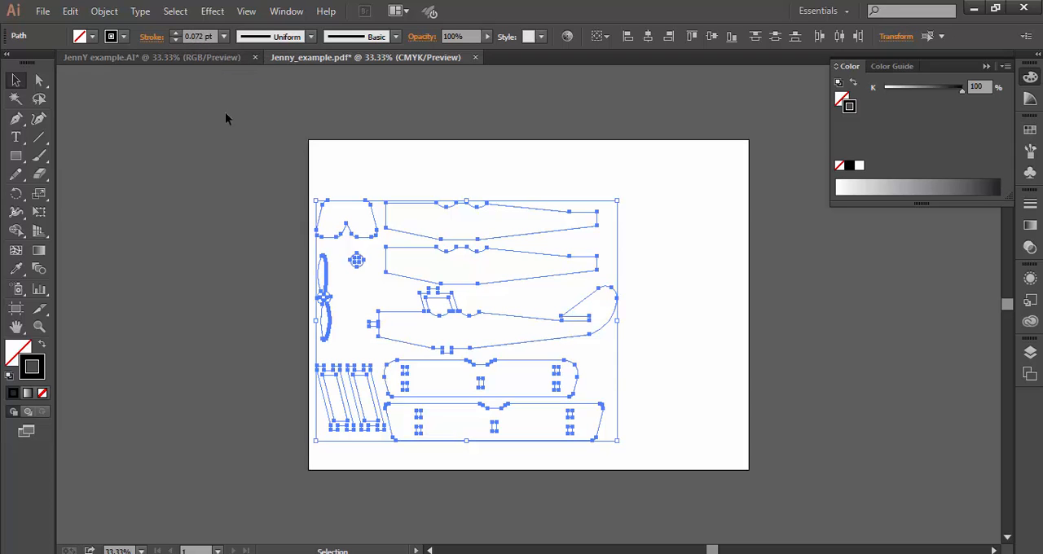
click(317, 174)
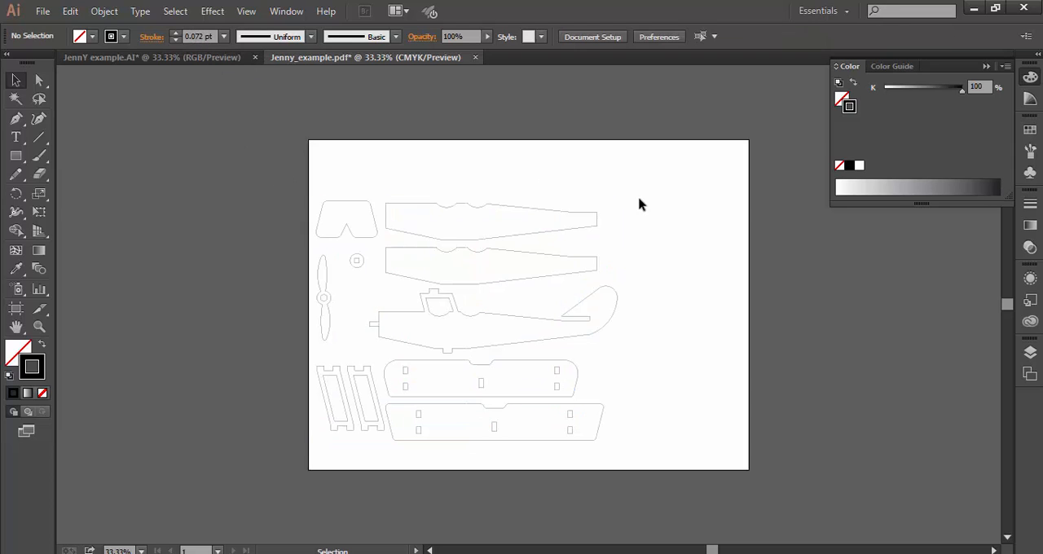
drag(643, 193, 306, 463)
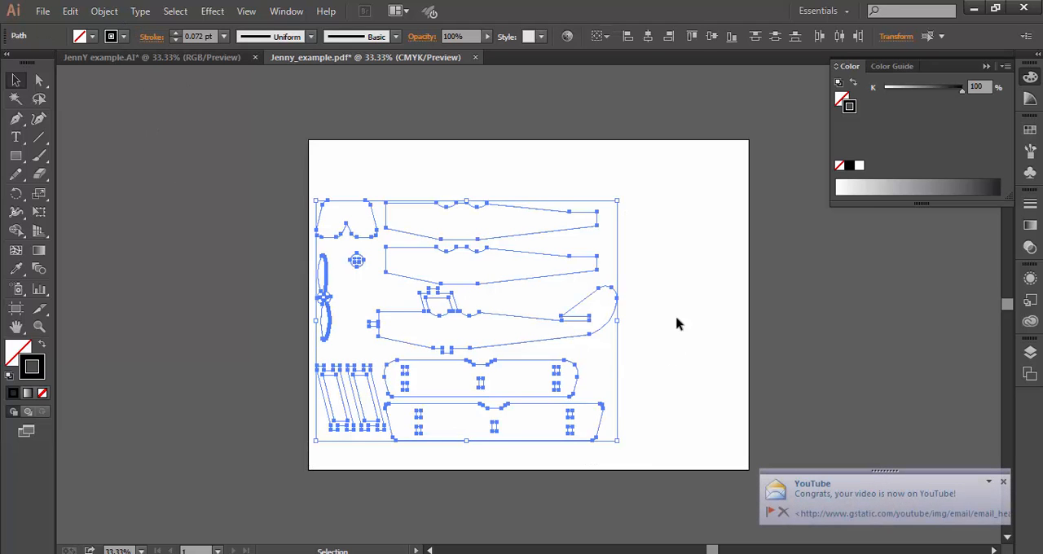
click(660, 289)
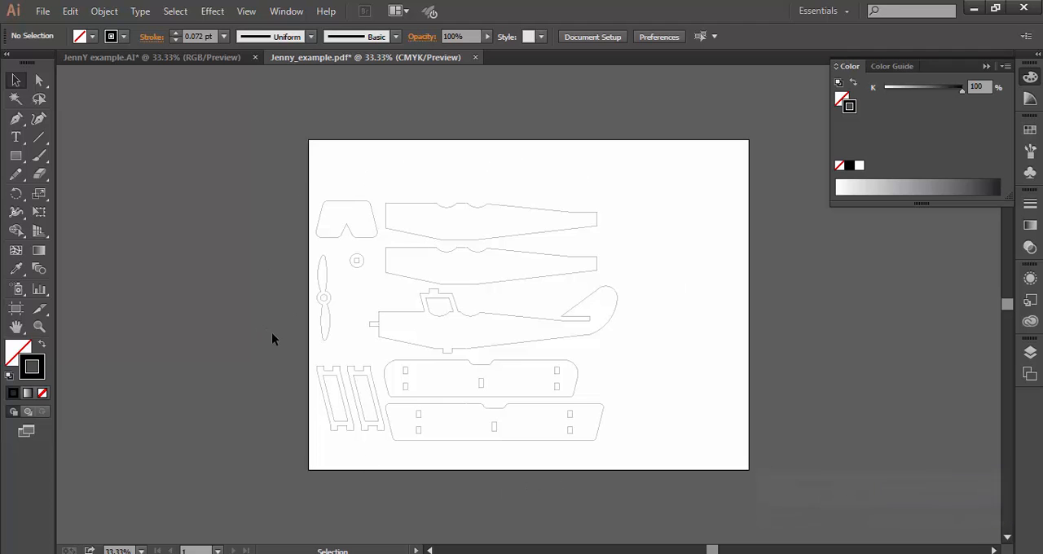
Step: Open the print settings for the airplane parts document and choose Rayjet Engraver v2.4.0 as the printer
click(41, 12)
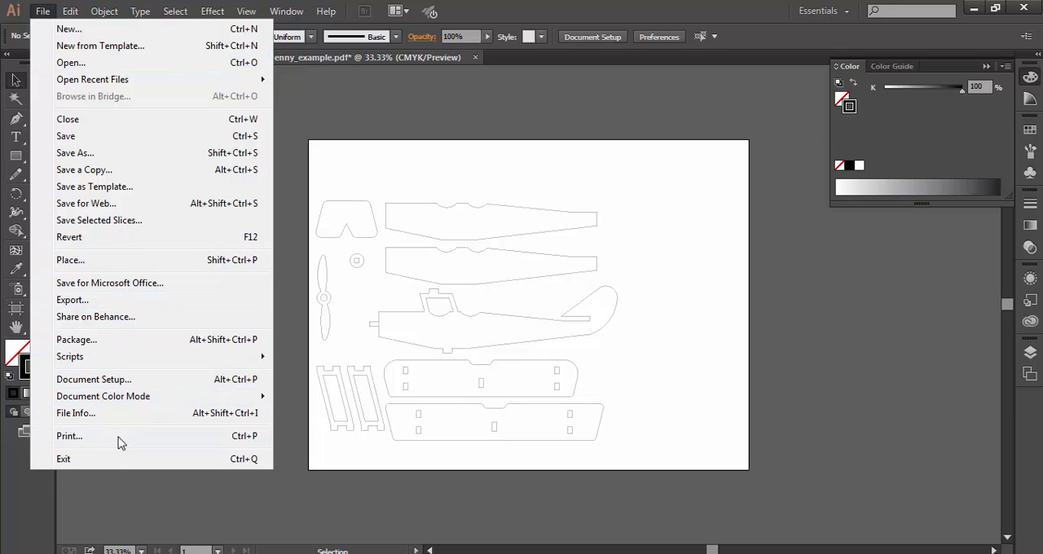
click(68, 436)
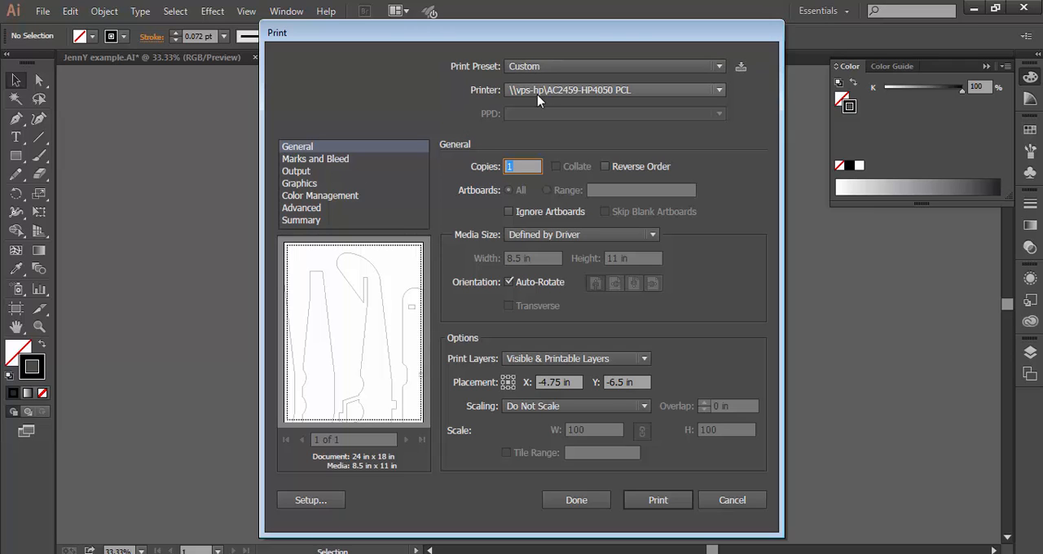
click(637, 92)
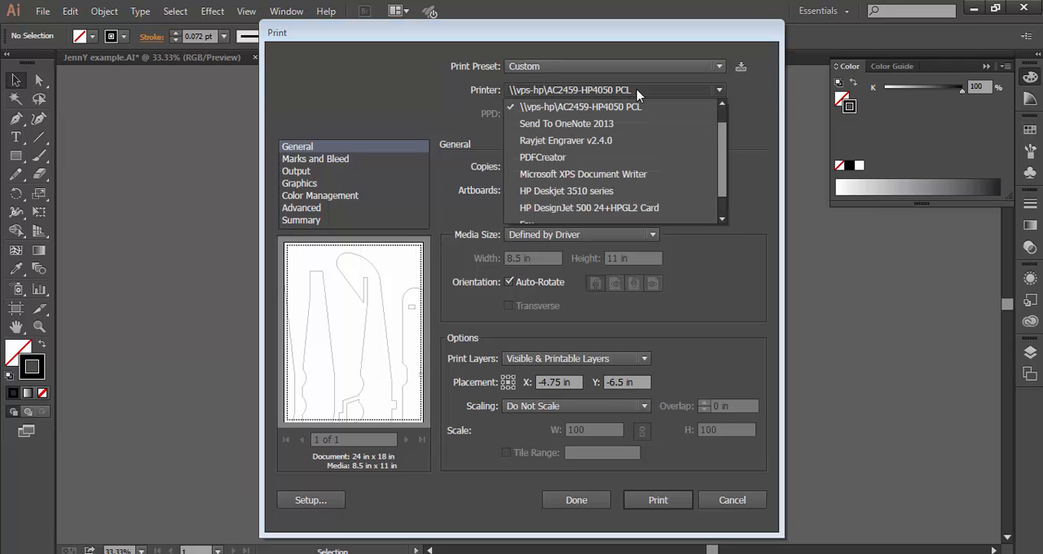
click(629, 140)
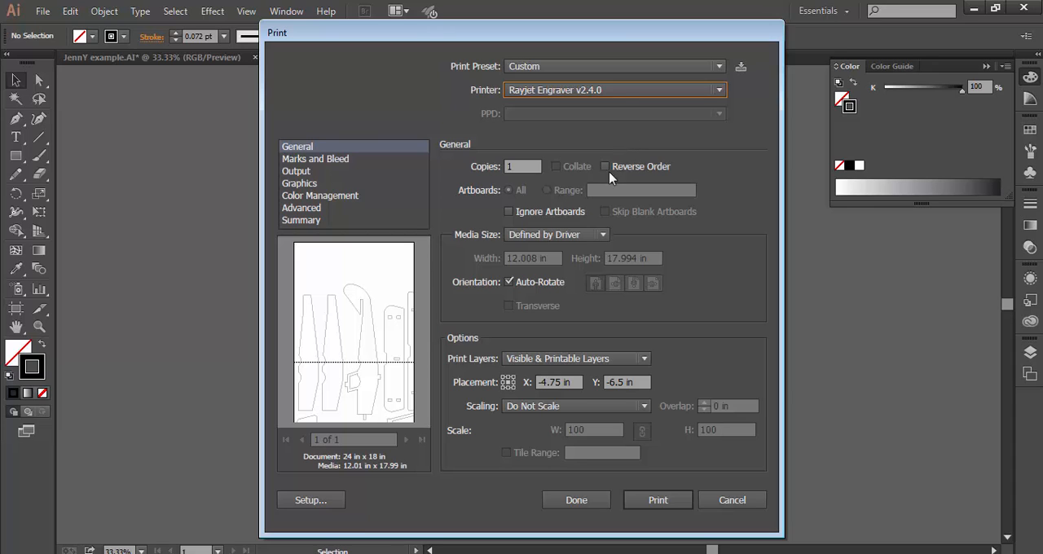
Step: Set the print media size to Trotec Default and the artwork placement to X 0 in and Y 0 in
click(602, 235)
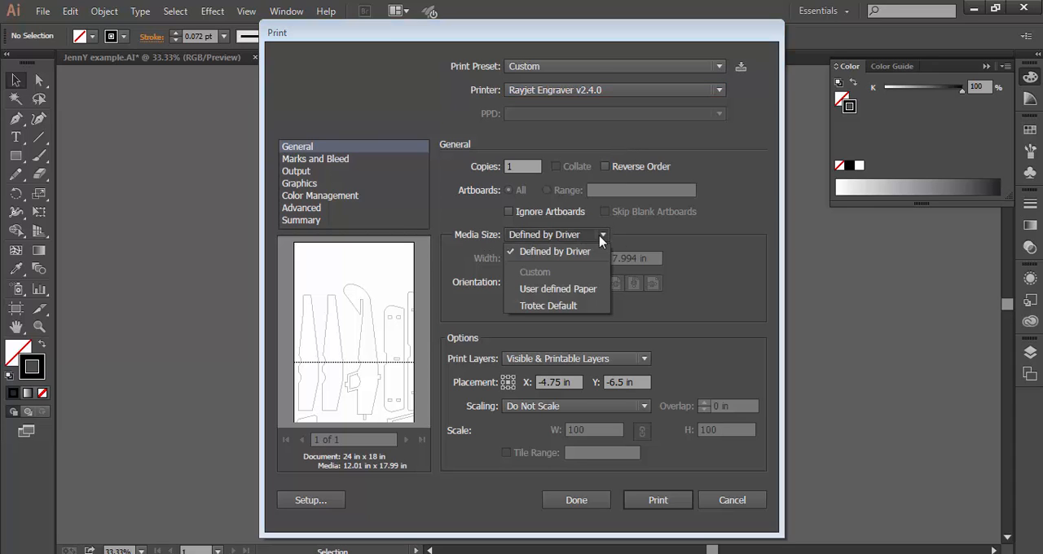
click(586, 306)
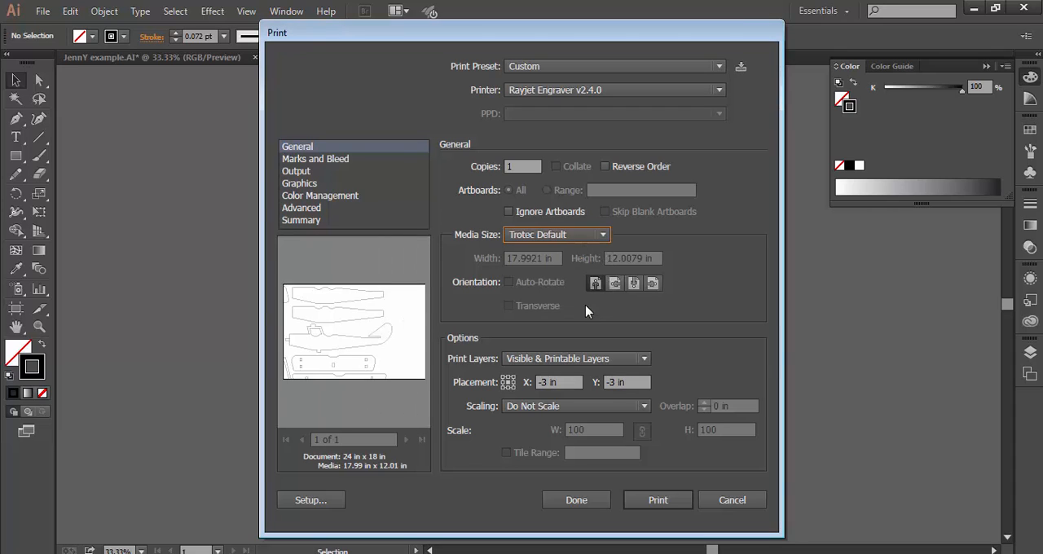
click(564, 382)
text(0)
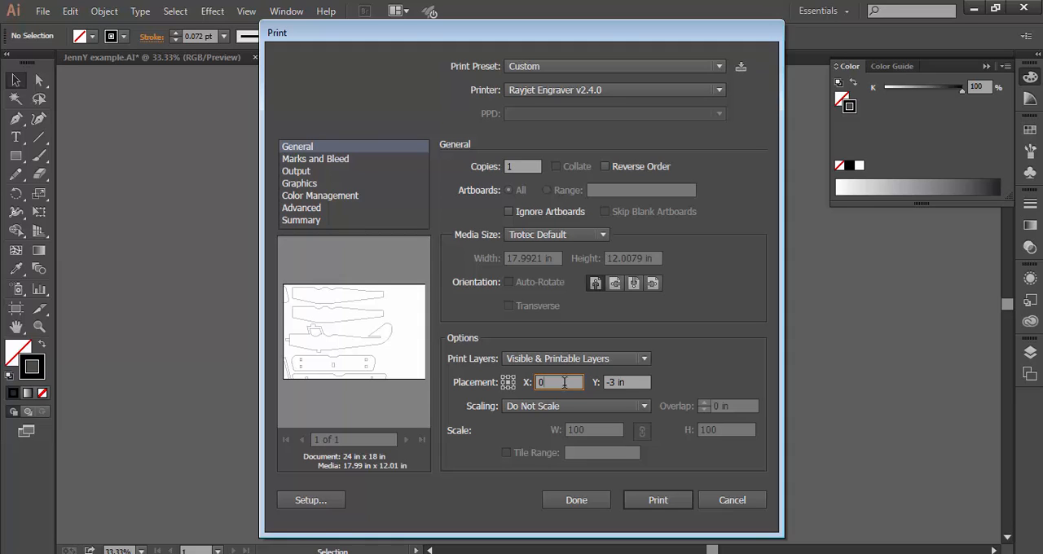
key(Tab)
text(0)
key(Tab)
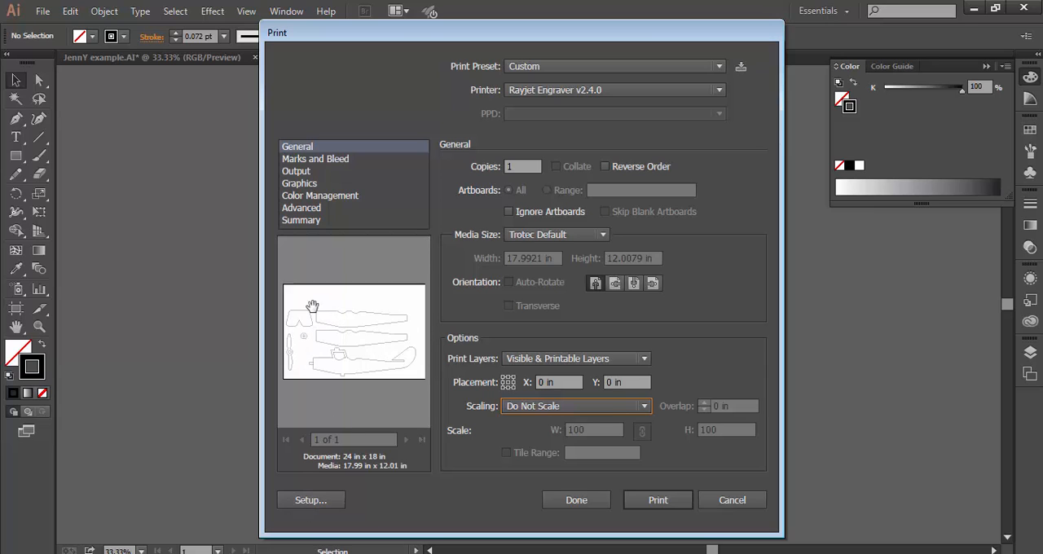
Step: In the Rayjet Engraver preferences, set the black color to Cut with 100% power and 1.8% speed
click(324, 502)
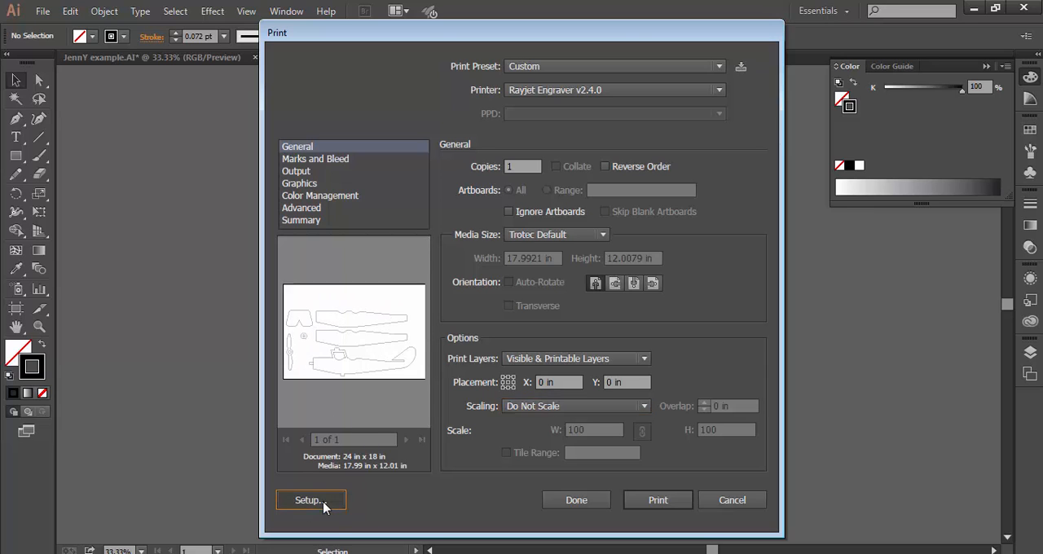
click(554, 314)
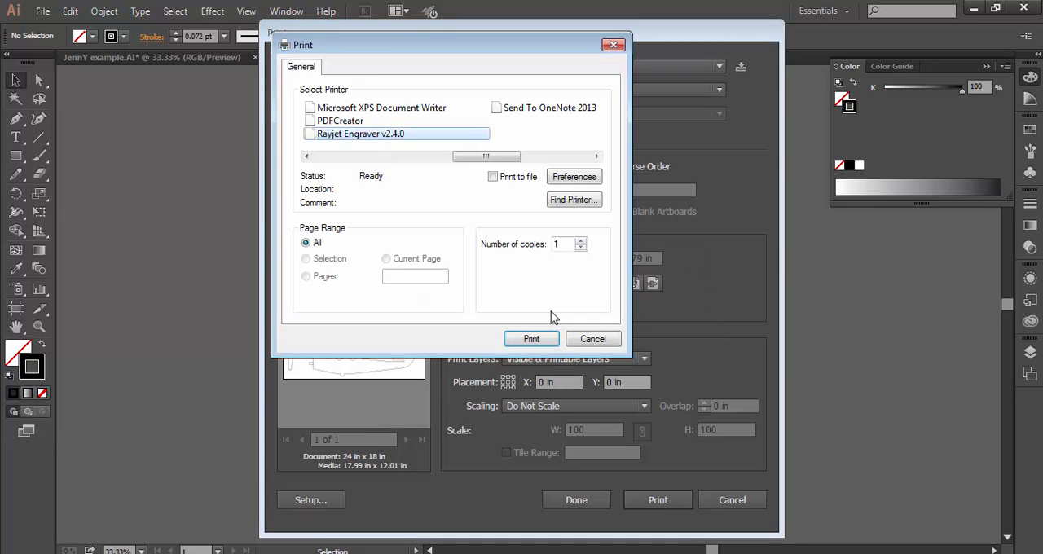
click(572, 177)
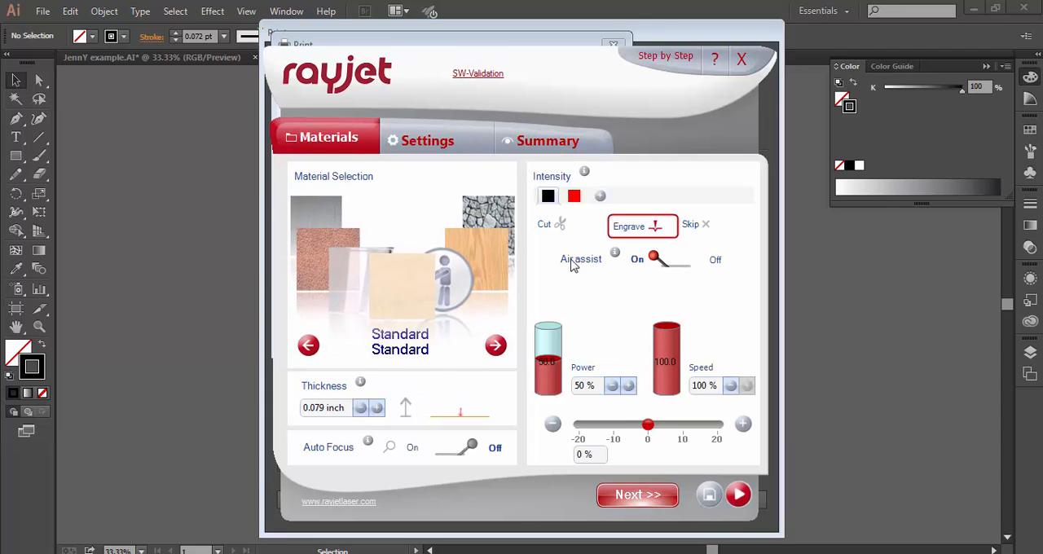
double_click(571, 386)
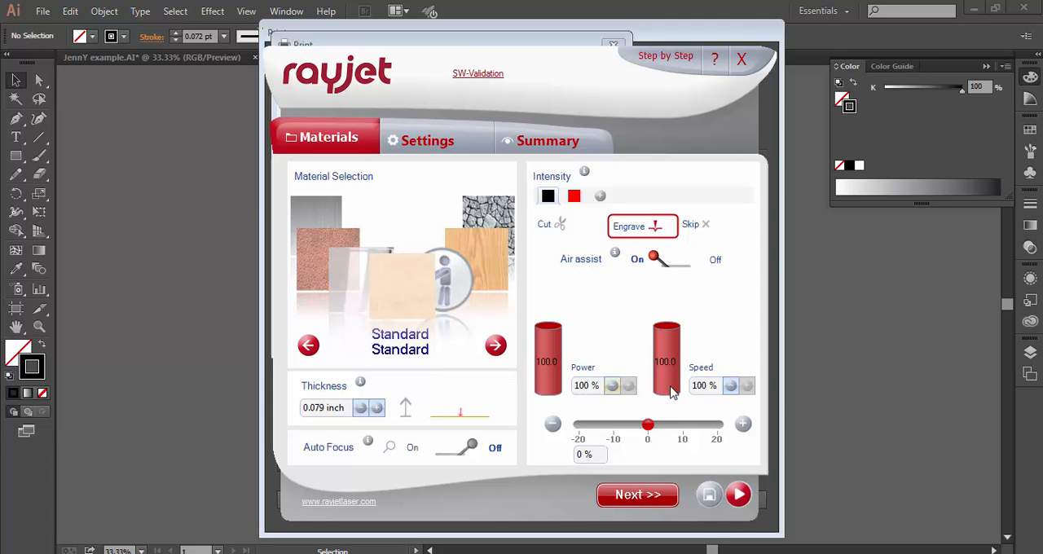
double_click(704, 386)
text(1.8)
key(Return)
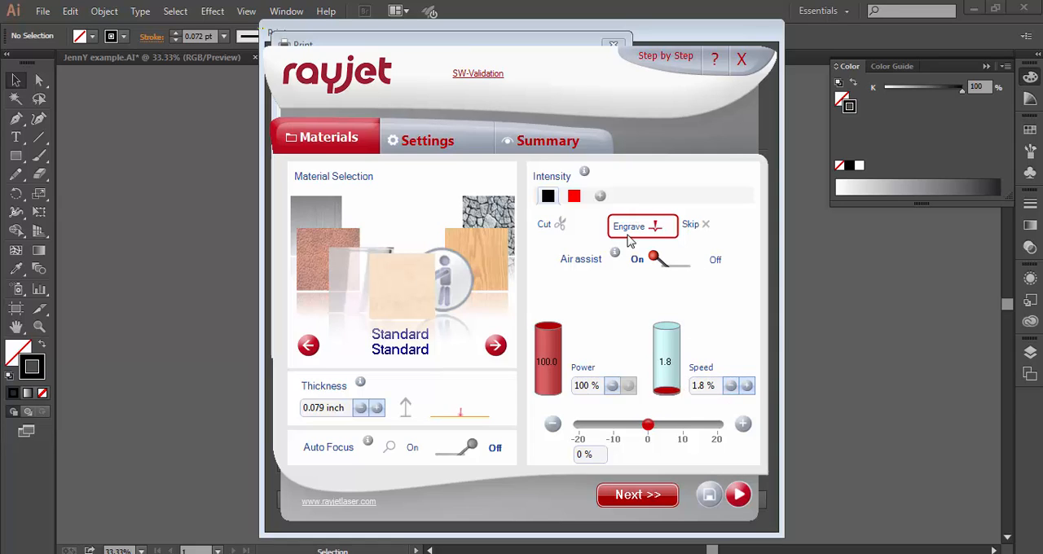
click(556, 231)
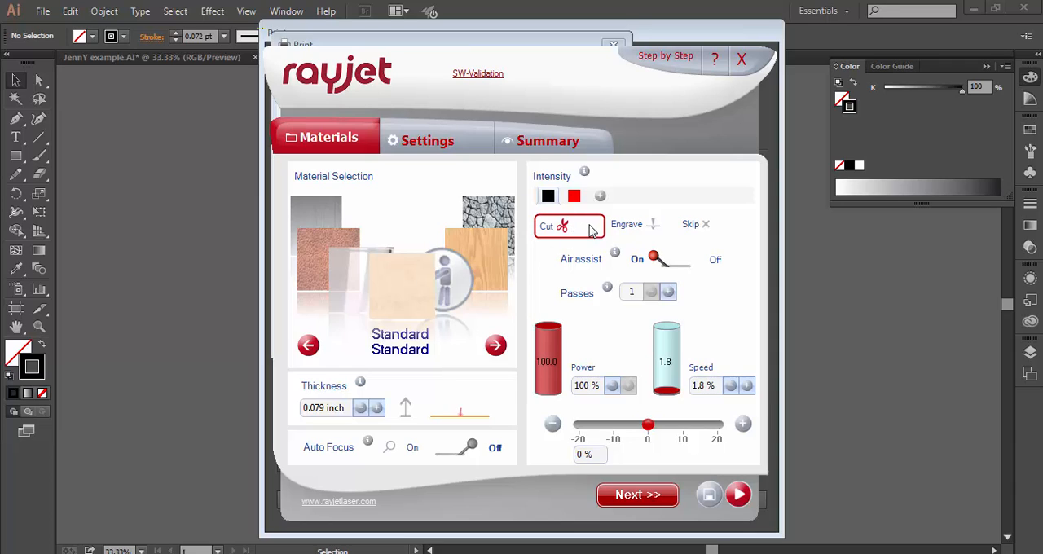
Step: Set halftoning to Black_White and the job start to Rayjet Start Button, and apply the engraver preferences to the print setup
click(432, 144)
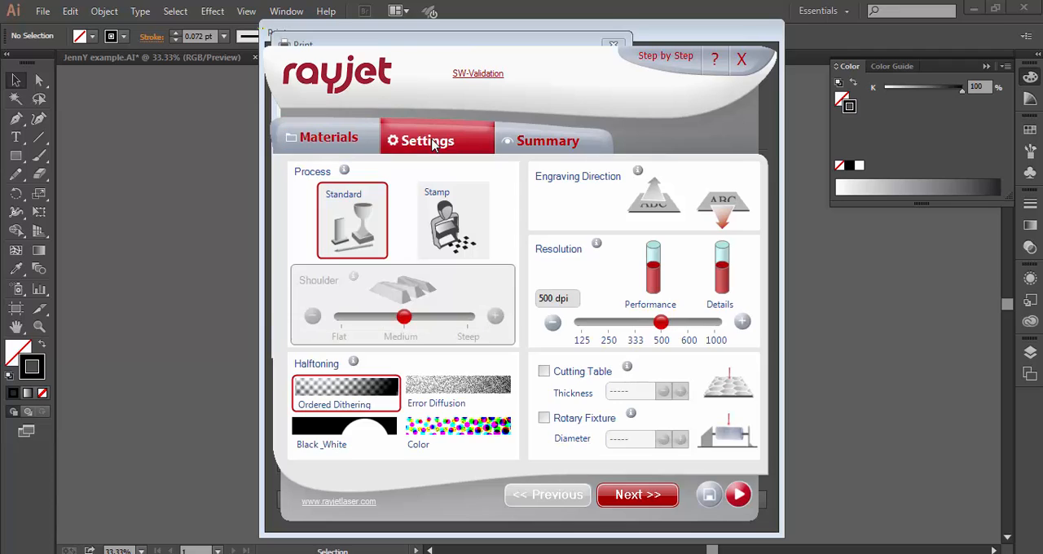
click(346, 436)
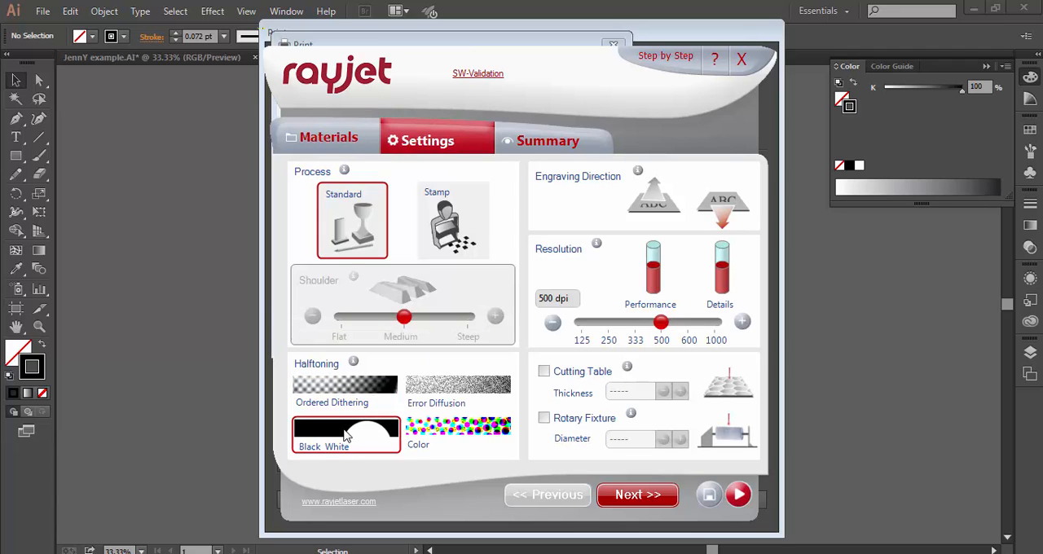
click(533, 143)
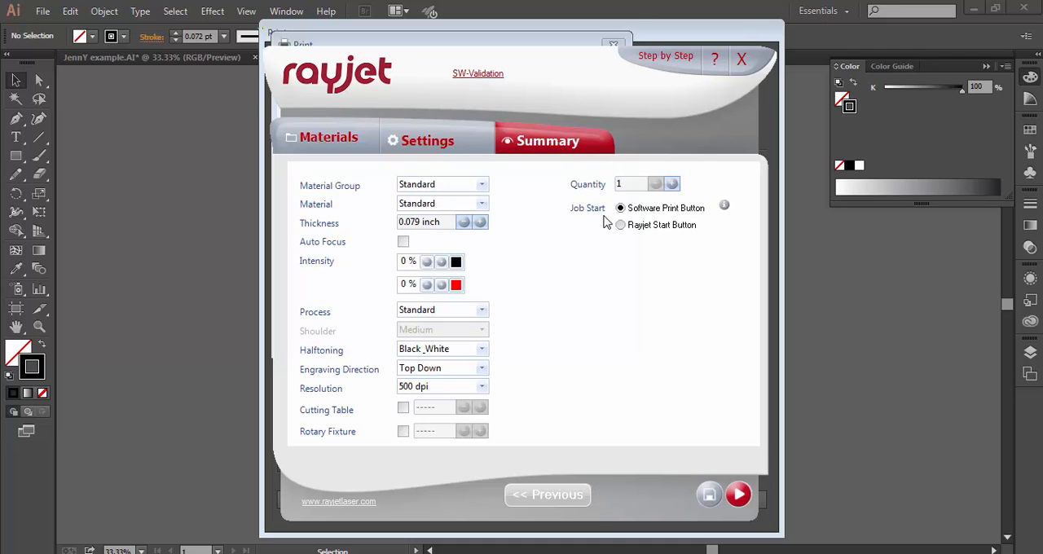
click(620, 224)
click(738, 497)
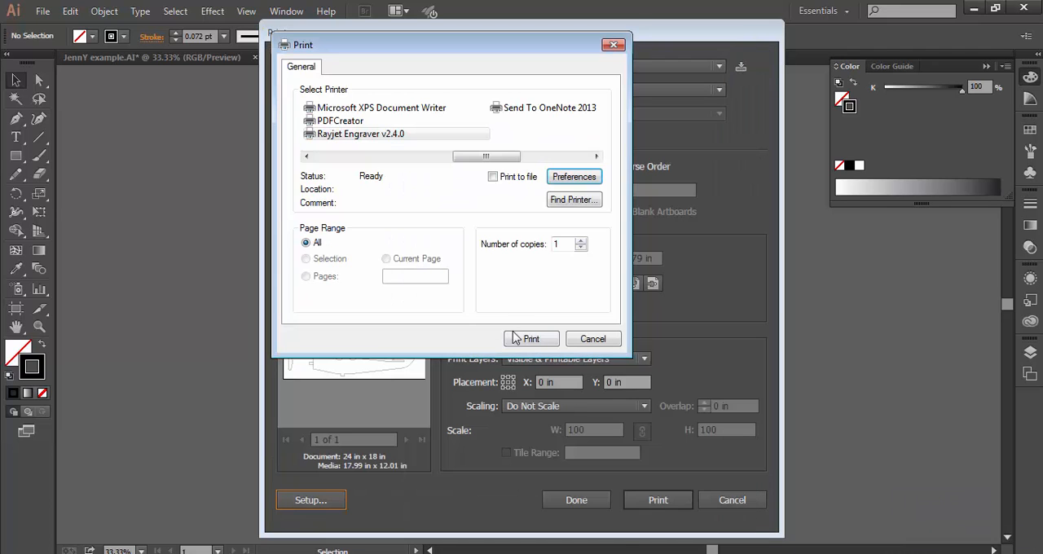
click(531, 339)
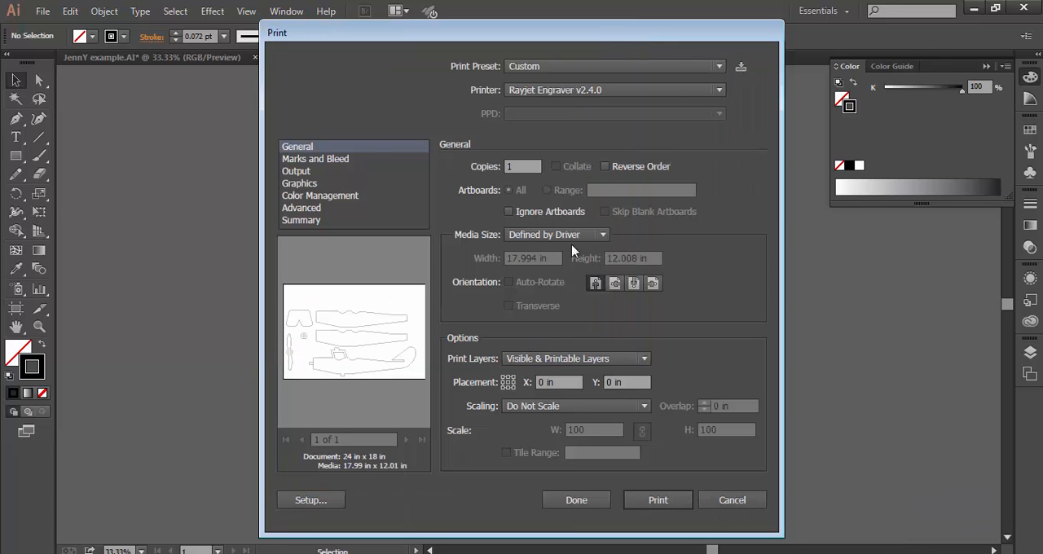
Step: Reselect the Trotec Default media size, move the parts to about X 0.15 in, Y -2.63 in on the page, and print
click(593, 237)
click(583, 308)
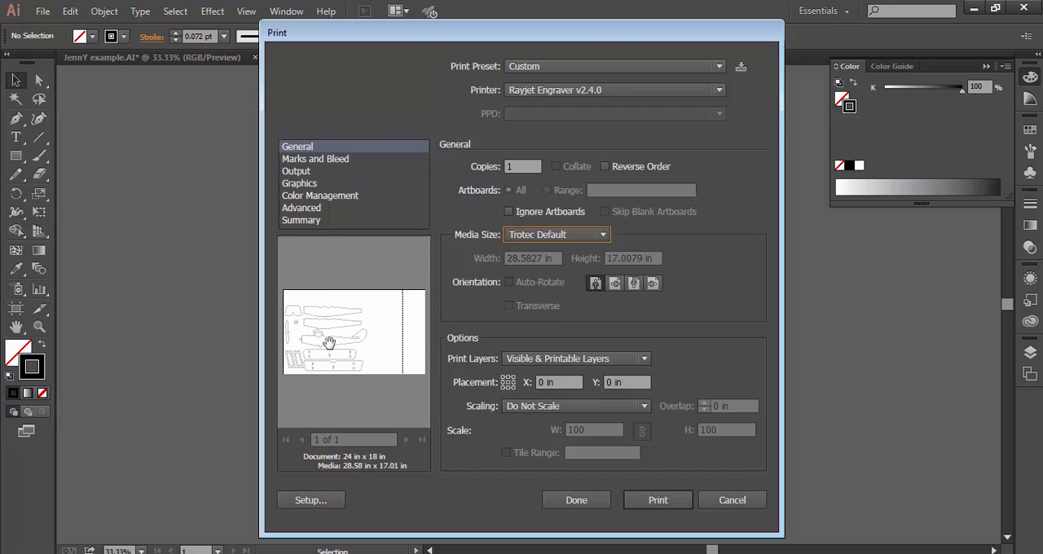
drag(330, 343, 331, 332)
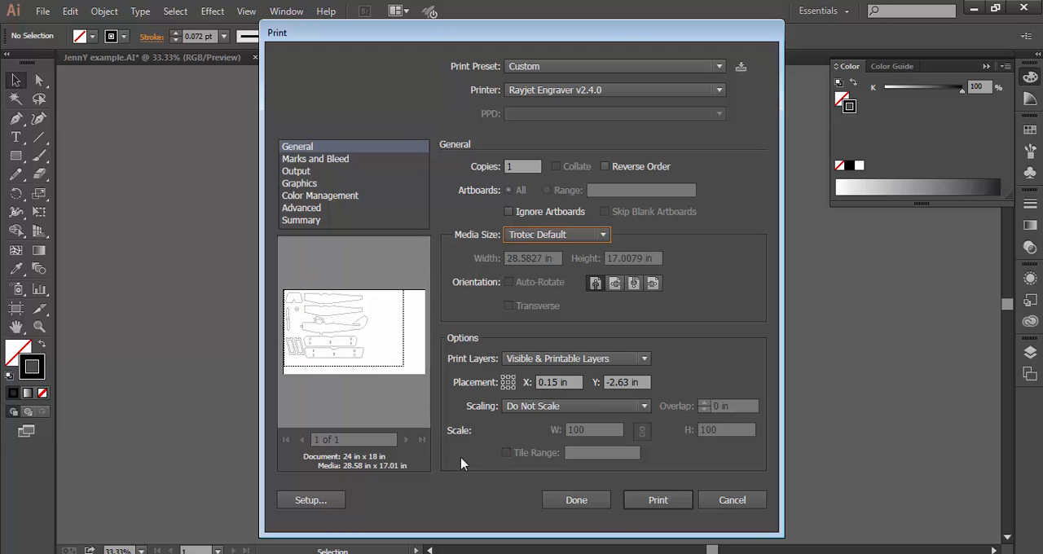
click(656, 500)
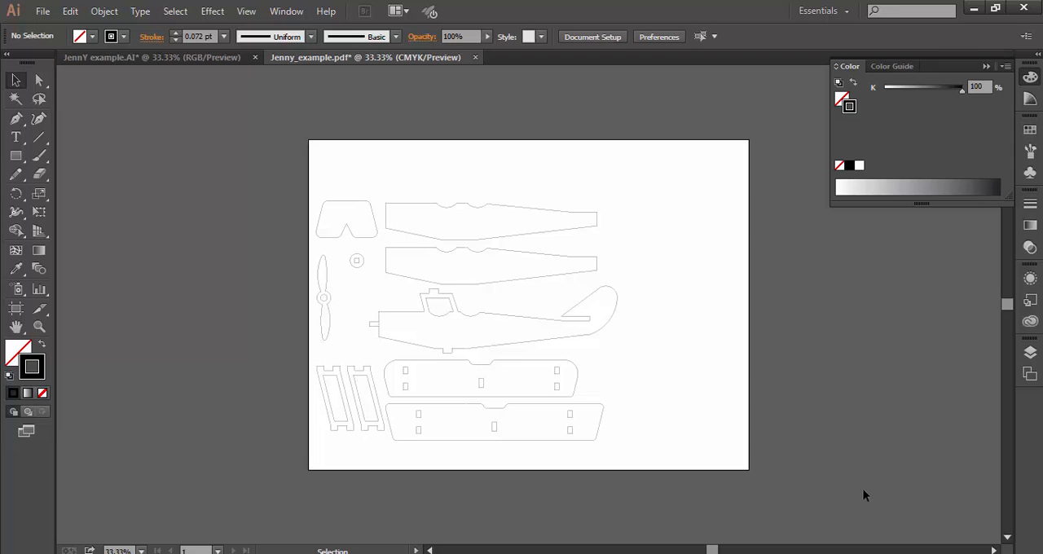
Step: Switch to the Rayjet manager and select the Jenny_example.pdf job to check its preview and cut settings
click(893, 553)
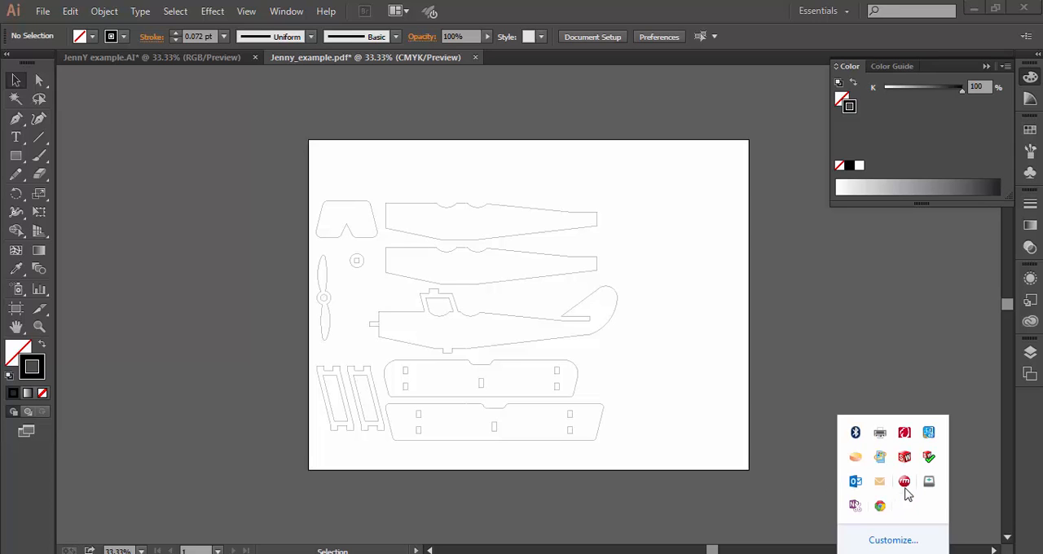
mouse_move(907, 489)
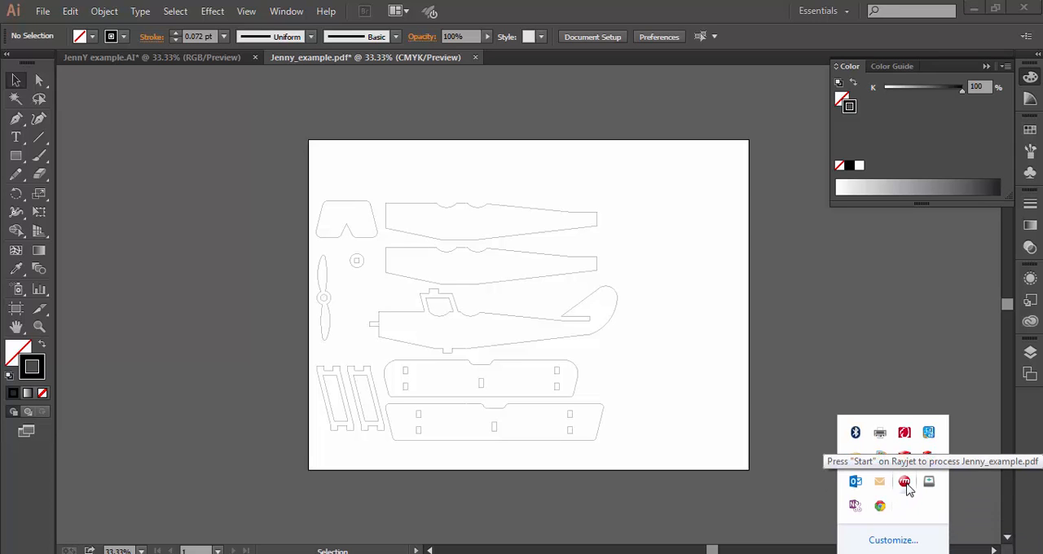
right_click(906, 486)
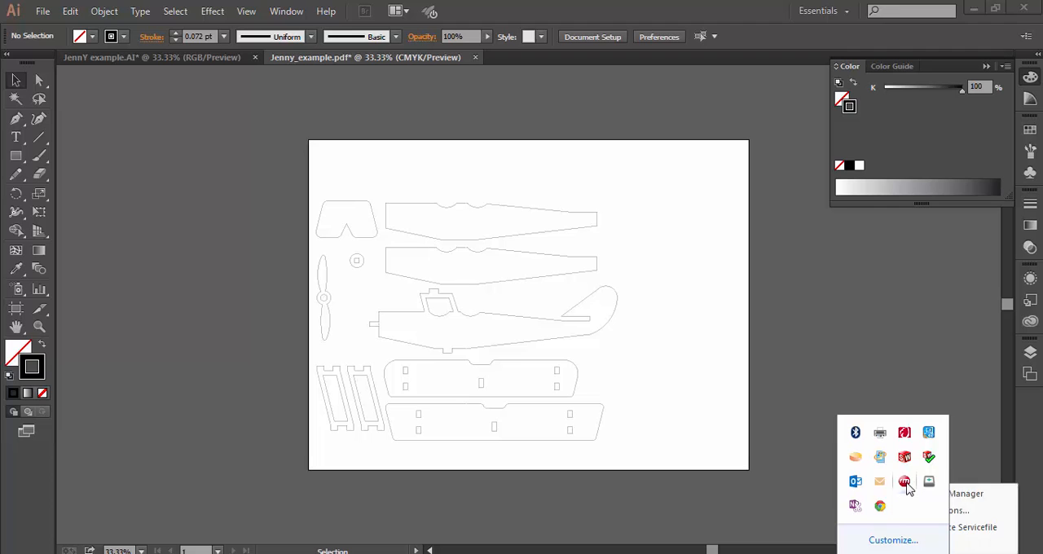
click(977, 494)
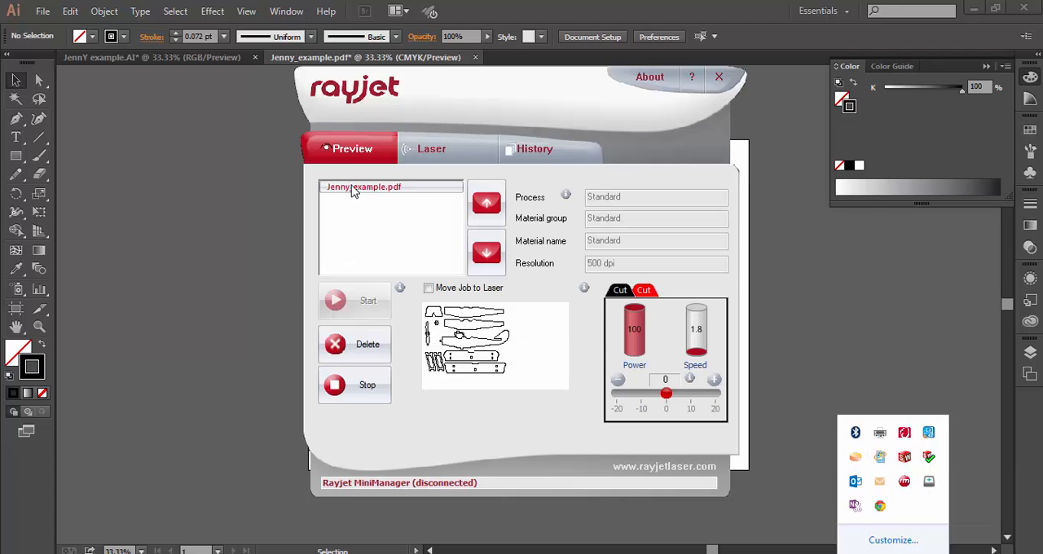
click(416, 190)
mouse_move(476, 334)
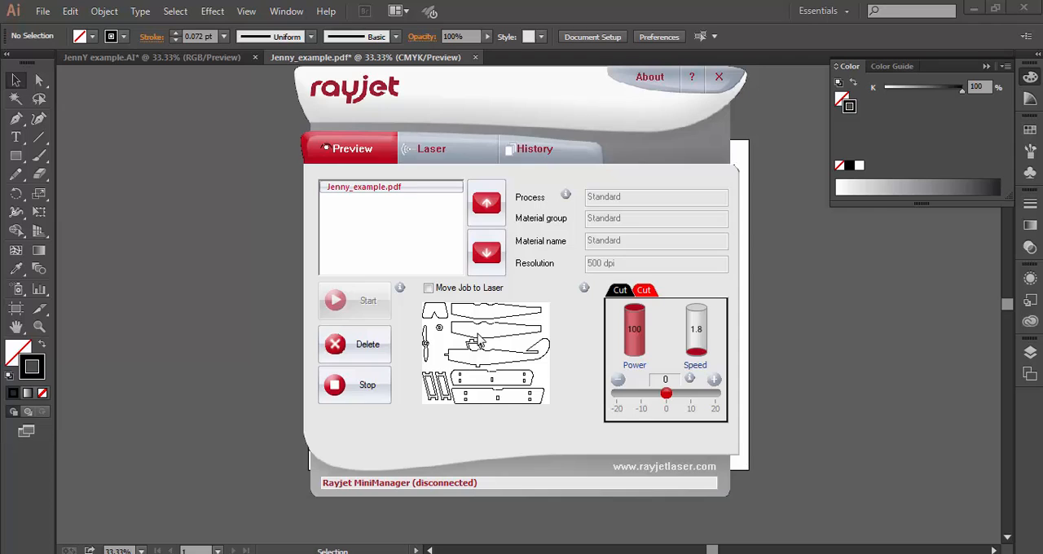